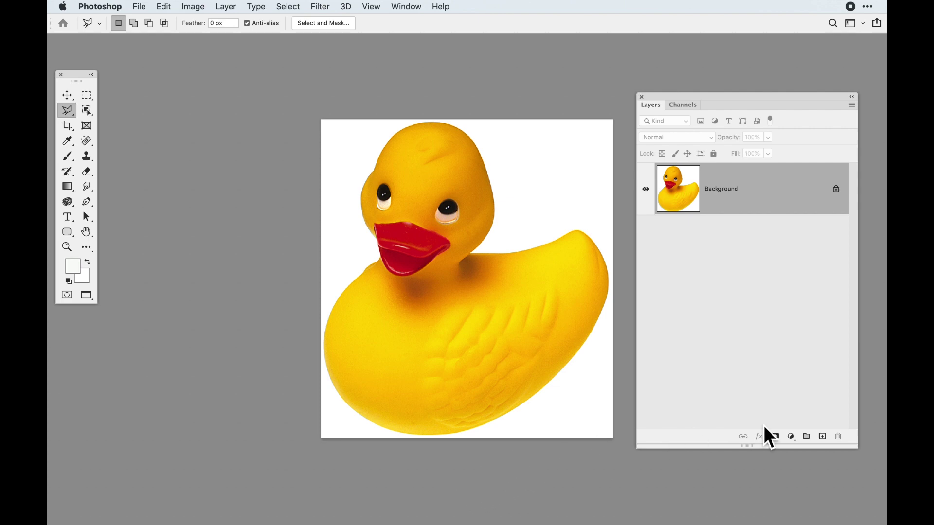
click(791, 436)
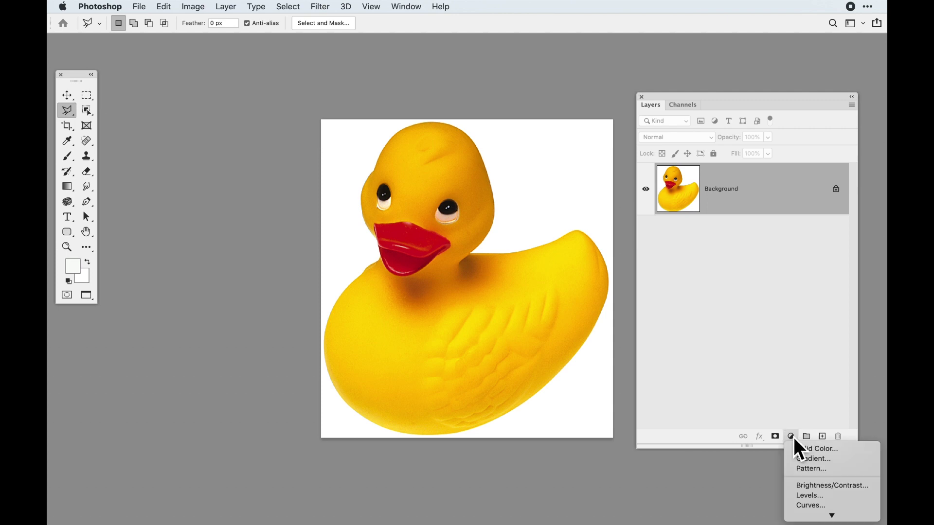
click(792, 436)
drag(663, 97, 659, 79)
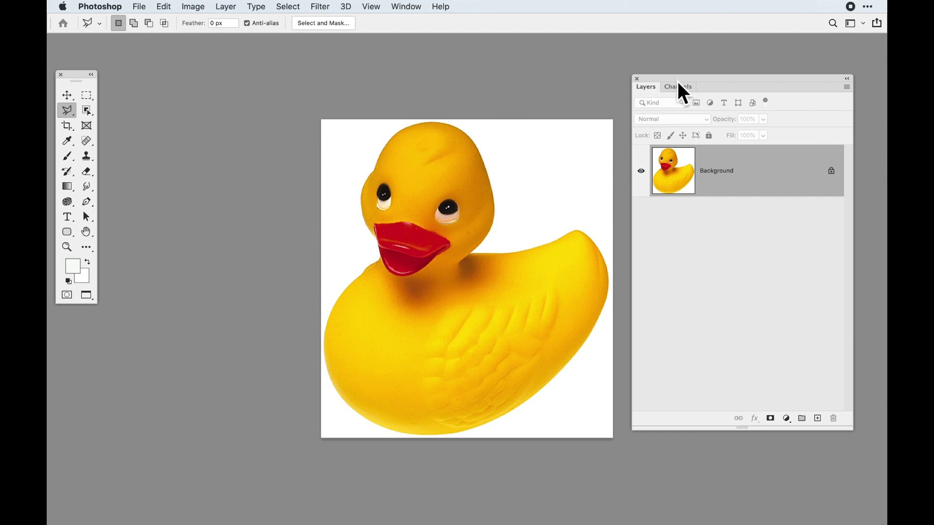
click(203, 5)
mouse_move(214, 38)
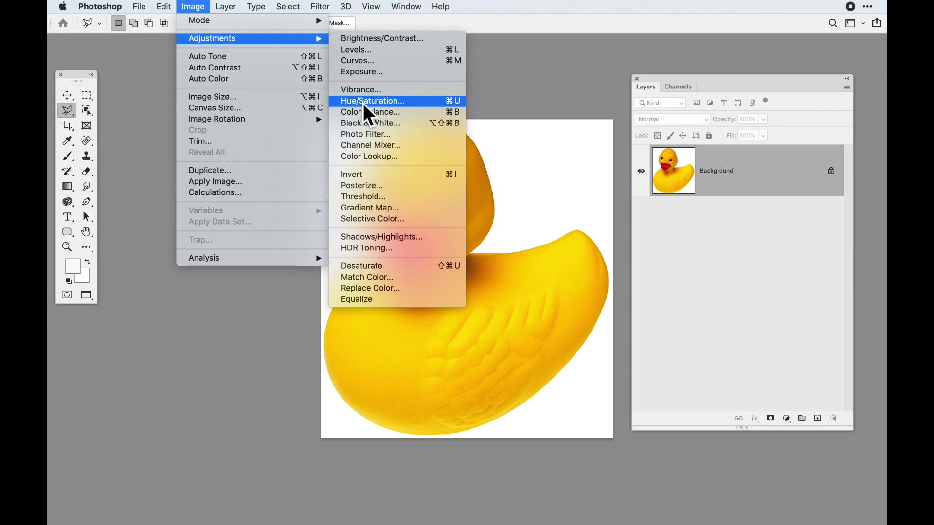
click(225, 6)
Shorten the Layers panel, add a Hue/Saturation adjustment layer above the duck's background, and place its settings beside the image.
drag(742, 428, 742, 340)
click(786, 330)
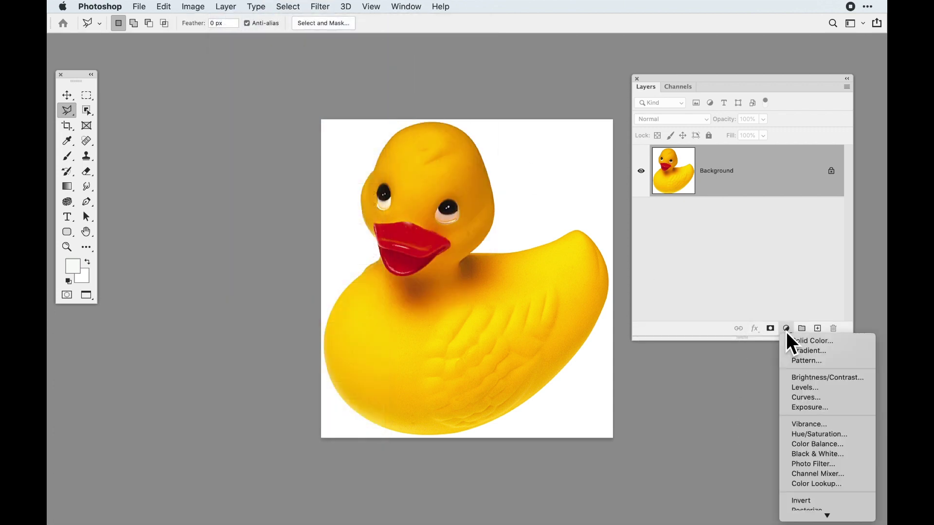
click(819, 435)
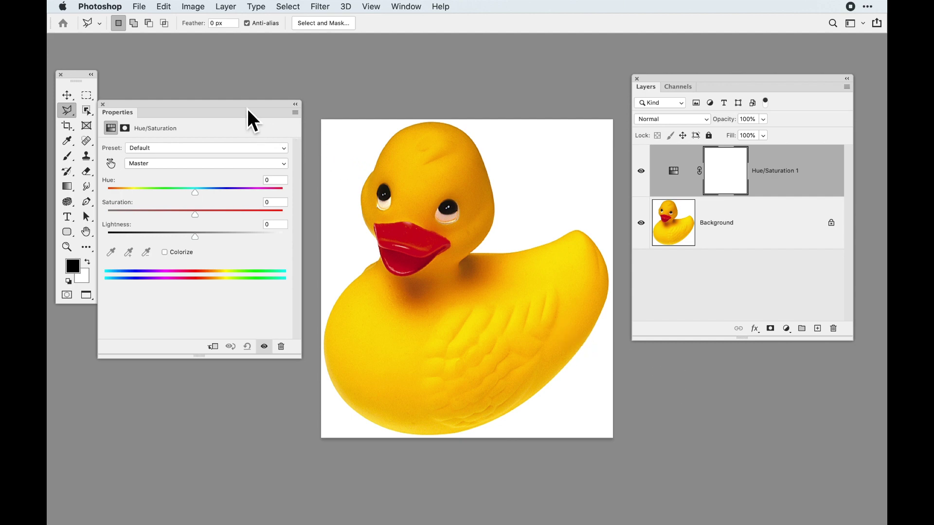
drag(247, 110, 257, 118)
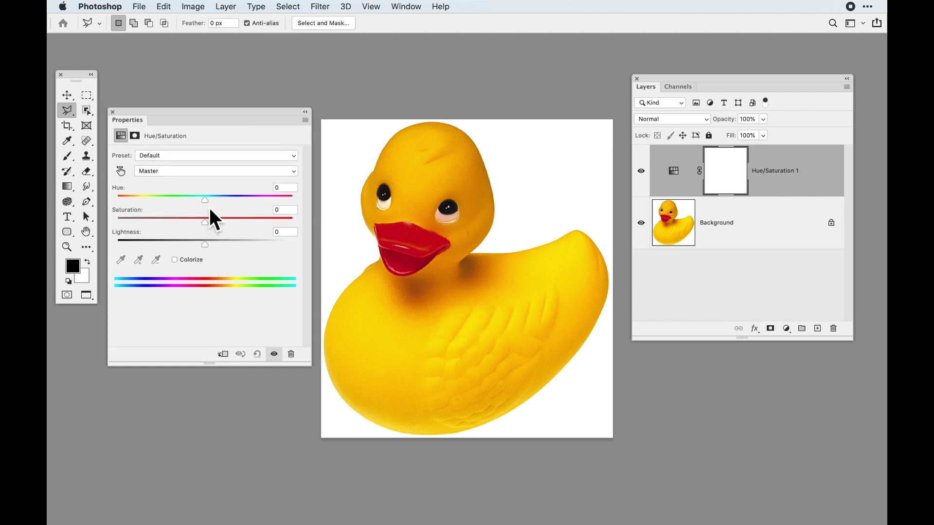
Try different Master hue shifts on the duck and return Hue to 0.
mouse_move(208, 204)
mouse_down()
mouse_move(131, 202)
mouse_move(296, 205)
mouse_move(121, 201)
mouse_move(207, 203)
mouse_up()
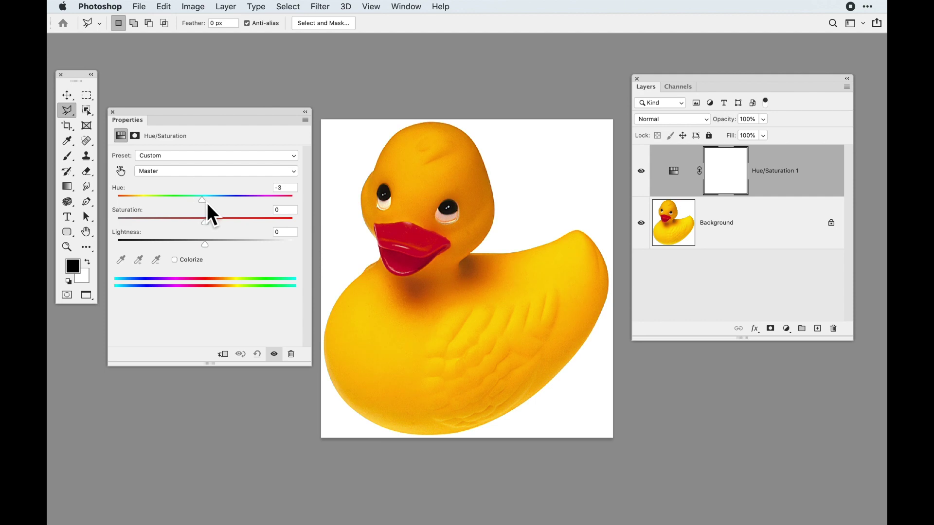
drag(208, 203, 209, 203)
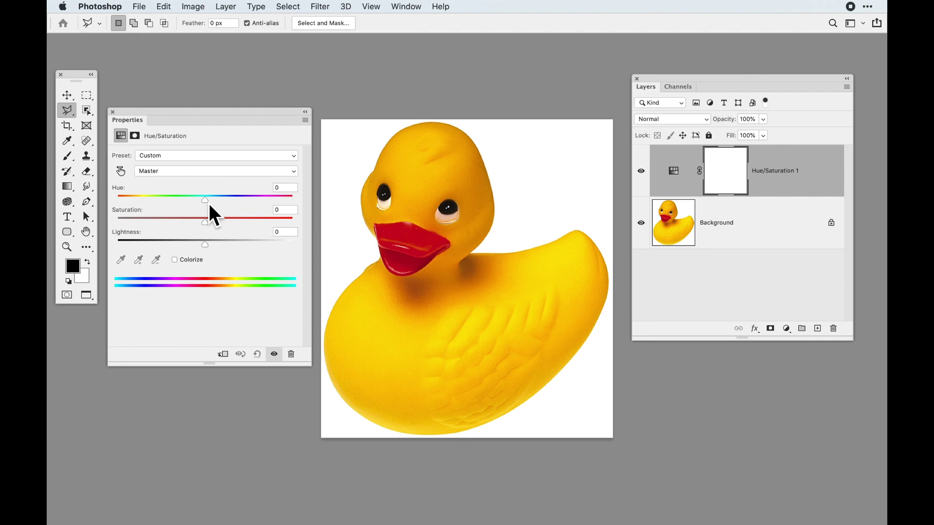
mouse_move(209, 203)
mouse_down()
mouse_move(147, 203)
mouse_move(290, 201)
mouse_move(121, 200)
mouse_move(208, 202)
mouse_up()
mouse_move(208, 203)
mouse_down()
mouse_move(128, 199)
mouse_move(209, 200)
mouse_up()
Try different Saturation and Lightness settings on the duck's Hue/Saturation adjustment.
mouse_move(205, 224)
mouse_down()
mouse_move(120, 221)
mouse_move(217, 215)
mouse_up()
drag(304, 216, 236, 219)
drag(298, 216, 207, 225)
mouse_move(208, 243)
mouse_down()
mouse_move(198, 246)
mouse_move(224, 247)
mouse_move(181, 246)
mouse_move(219, 243)
mouse_move(209, 244)
mouse_up()
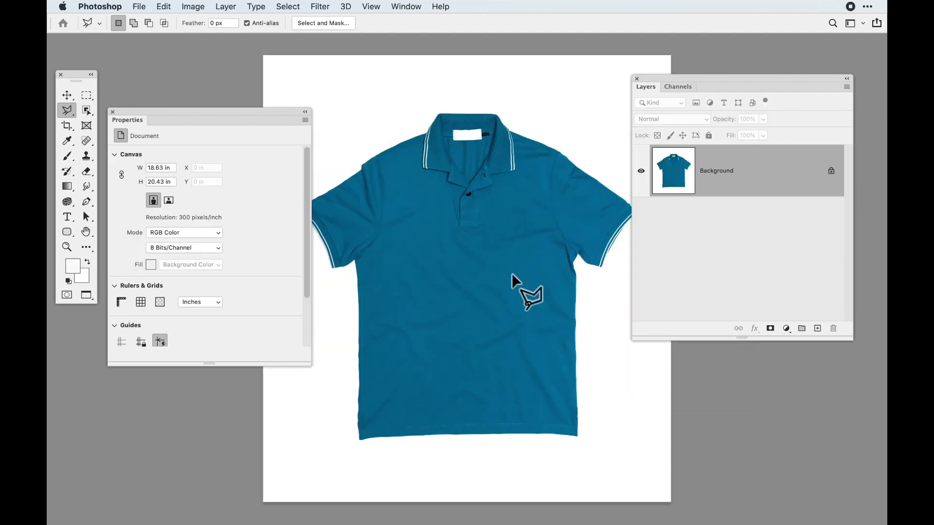
Add a Hue/Saturation adjustment layer above the background of the blue polo shirt image.
click(786, 328)
click(815, 434)
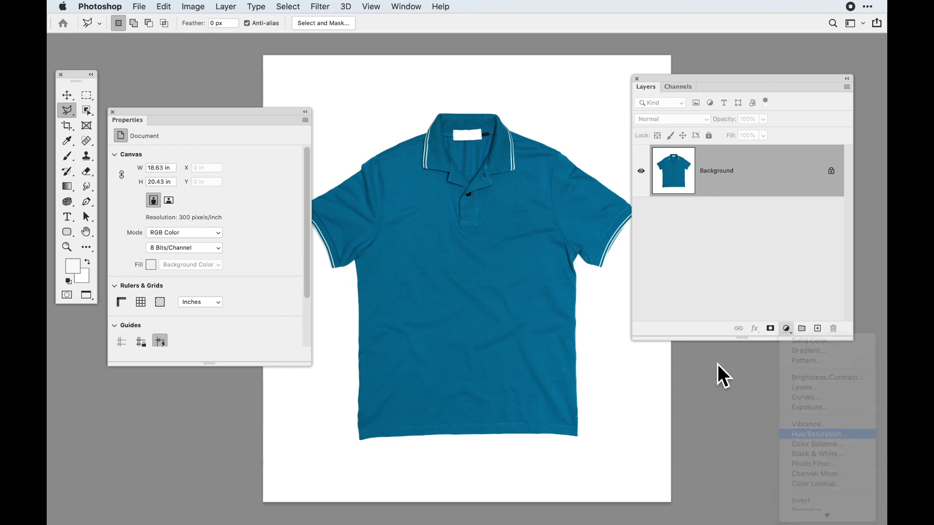
Try hue shifts on the shirt at normal saturation and at Saturation -100, and return both Hue and Saturation to 0.
mouse_move(206, 203)
mouse_down()
mouse_move(129, 202)
mouse_move(298, 205)
mouse_move(208, 201)
mouse_up()
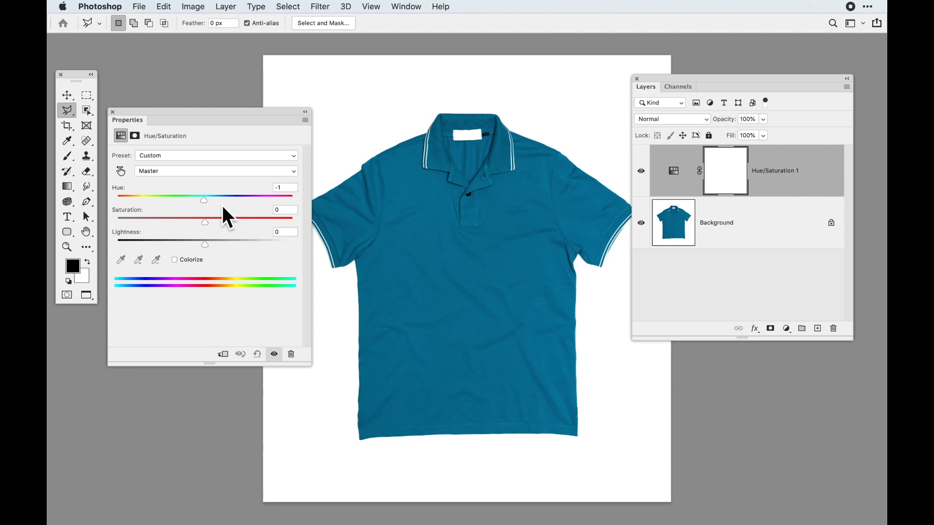
mouse_move(206, 200)
mouse_down()
mouse_move(130, 200)
mouse_move(209, 203)
mouse_up()
drag(208, 223, 118, 222)
drag(204, 206, 146, 207)
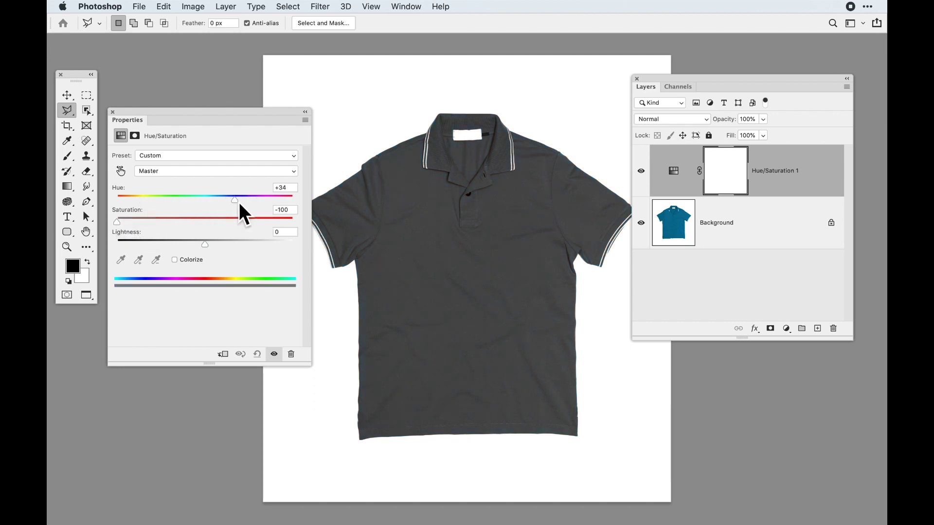
drag(208, 203, 209, 203)
drag(119, 226, 209, 222)
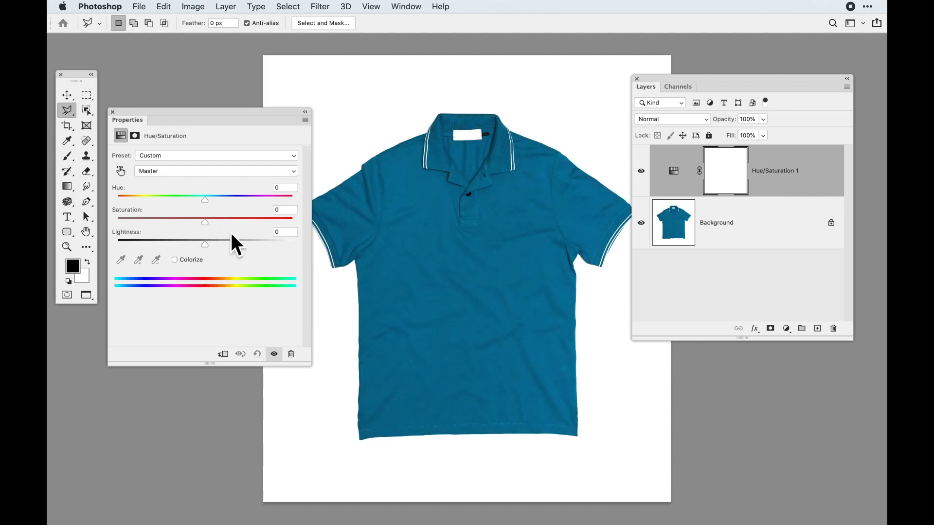
Turn on Colorize for the shirt's adjustment layer and set its Hue to 181.
click(178, 265)
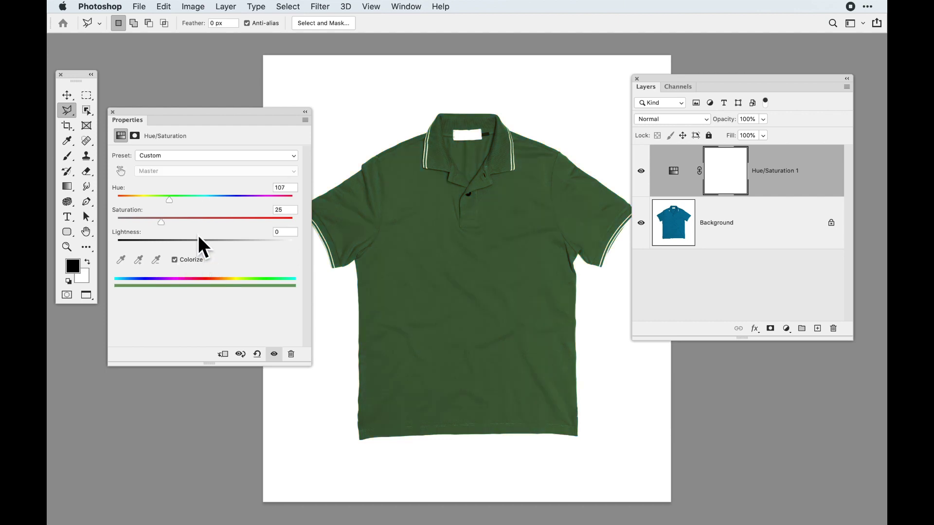
drag(175, 201, 212, 200)
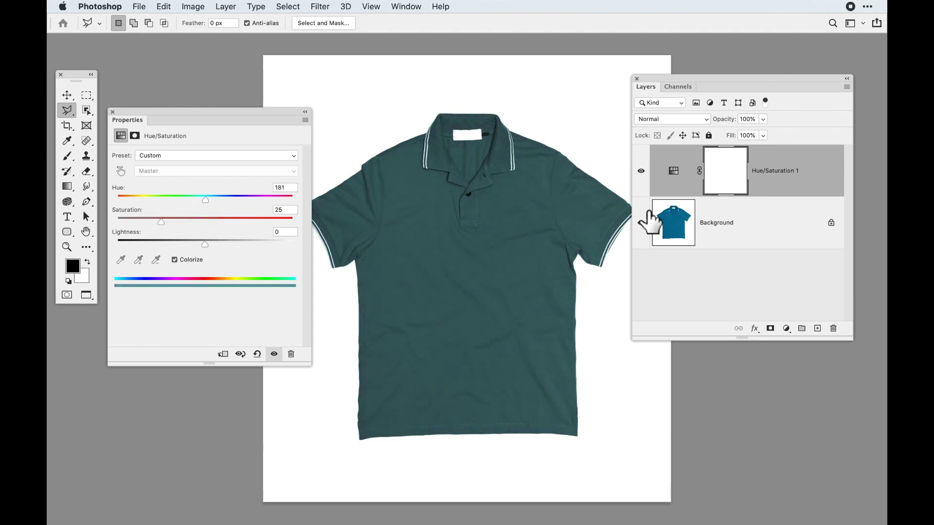
Switch to the printing storefront photo and add a Hue/Saturation adjustment layer above its background.
key(ctrl+Tab)
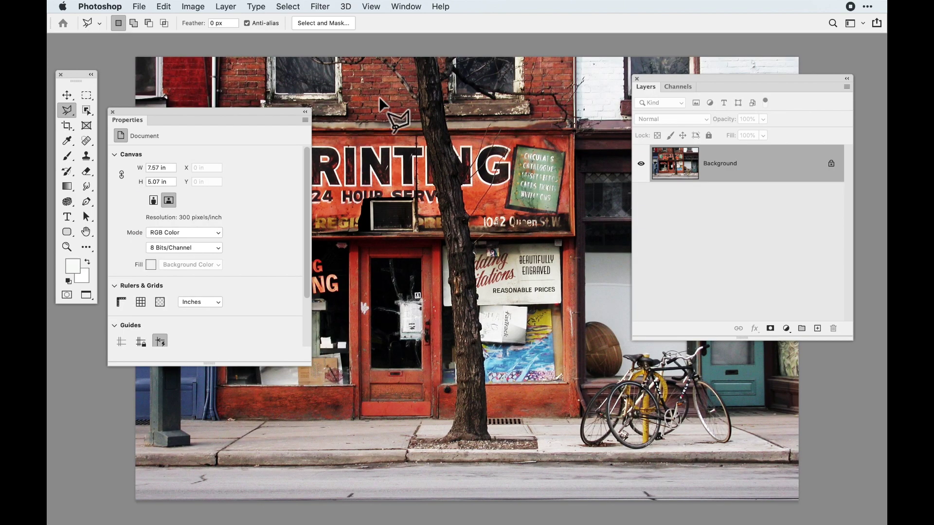
click(786, 329)
click(812, 434)
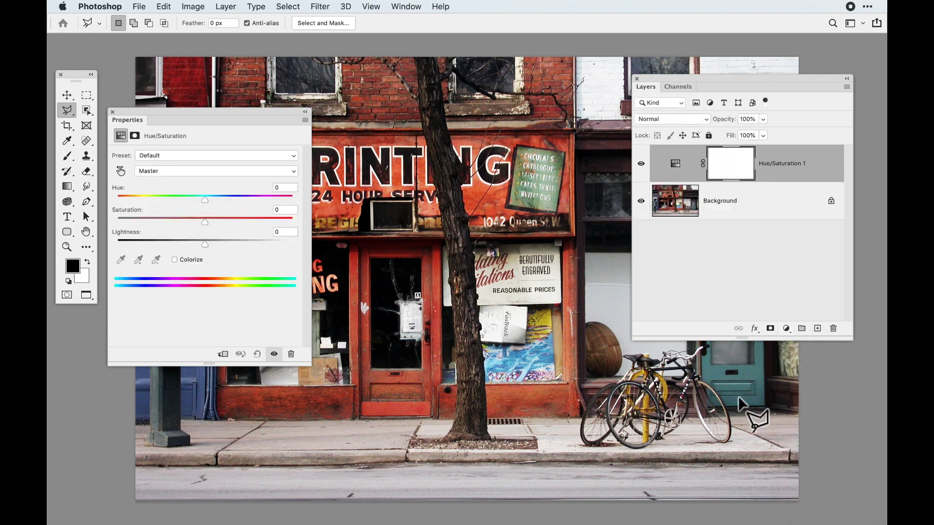
drag(191, 113, 188, 85)
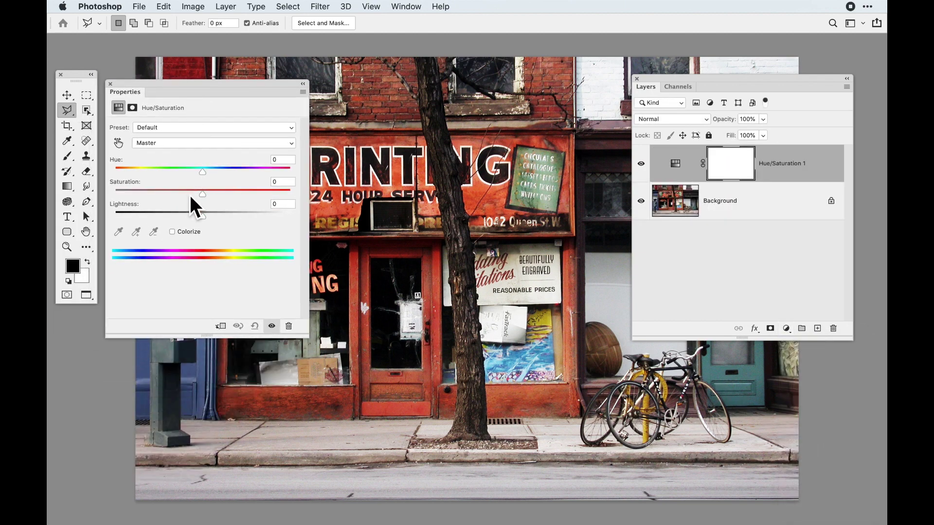
Colorize the storefront photo and shift the tint to teal with Hue 176.
click(176, 235)
drag(177, 85, 168, 80)
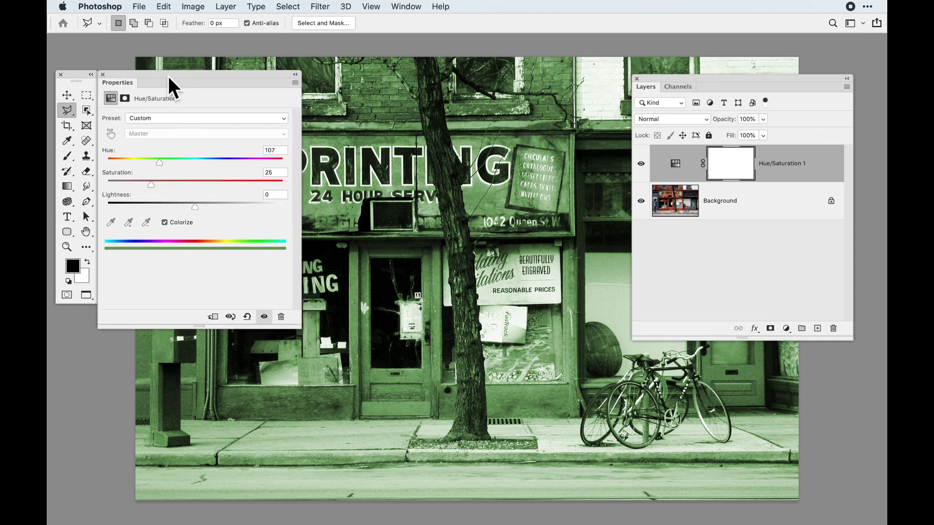
drag(159, 164, 192, 161)
drag(194, 162, 164, 163)
Compare the storefront photo with Colorize off and on.
click(171, 225)
click(172, 226)
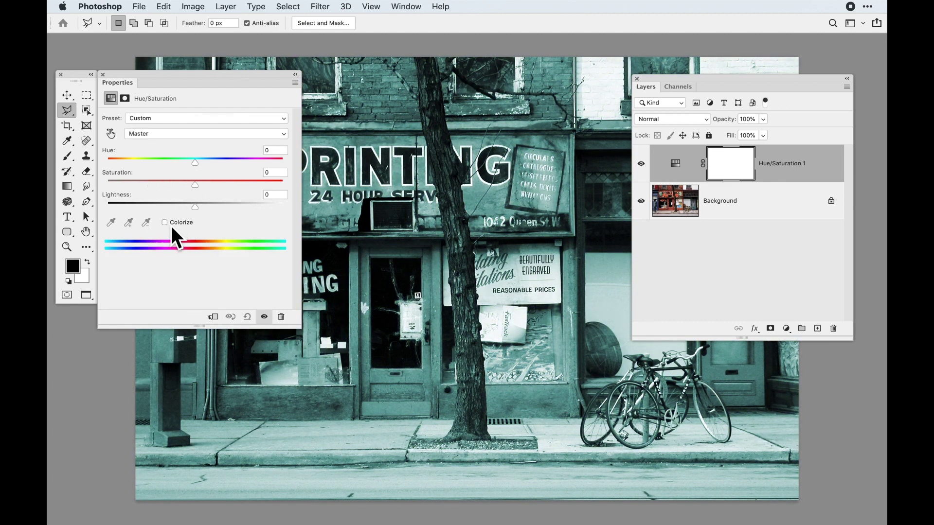
click(171, 225)
click(171, 225)
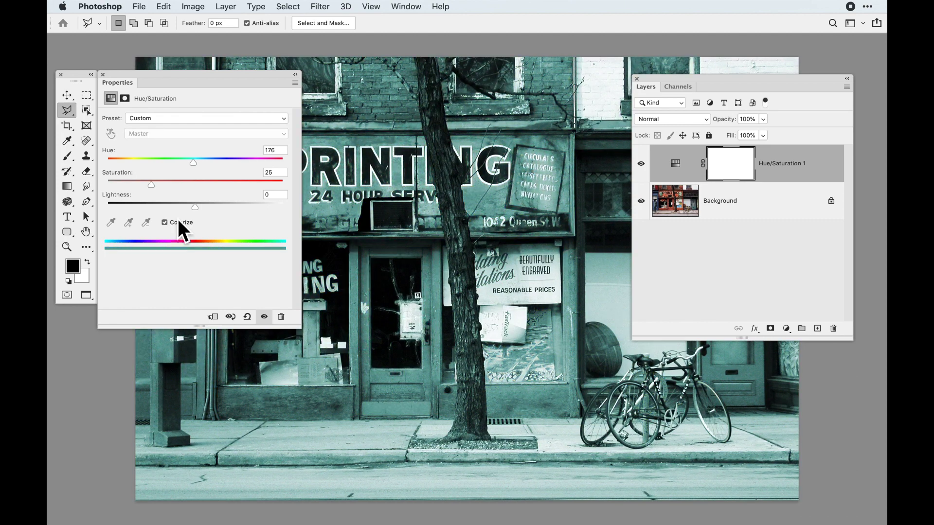
Try a brown tint with Hue about 14, vary its saturation, and turn Colorize off.
drag(191, 166, 120, 159)
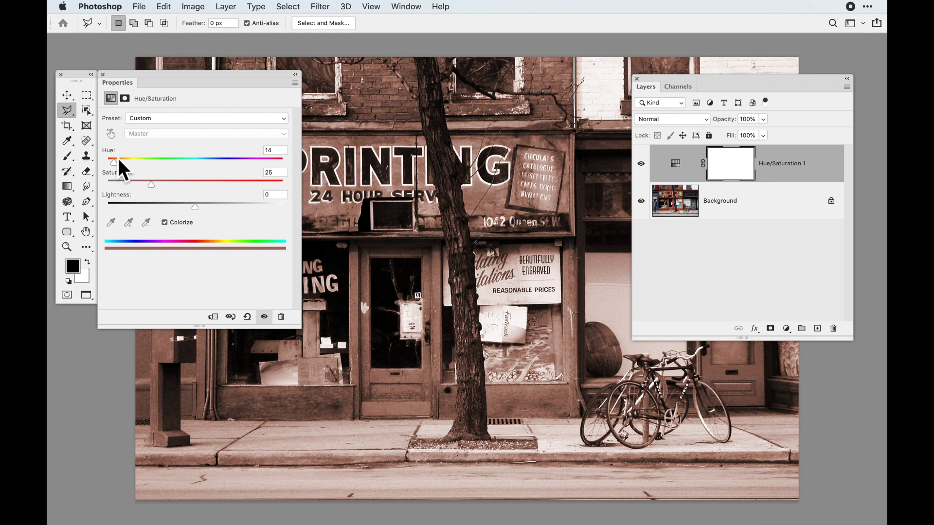
mouse_move(117, 165)
mouse_down()
mouse_move(125, 167)
mouse_move(116, 161)
mouse_up()
drag(200, 190, 138, 191)
click(165, 223)
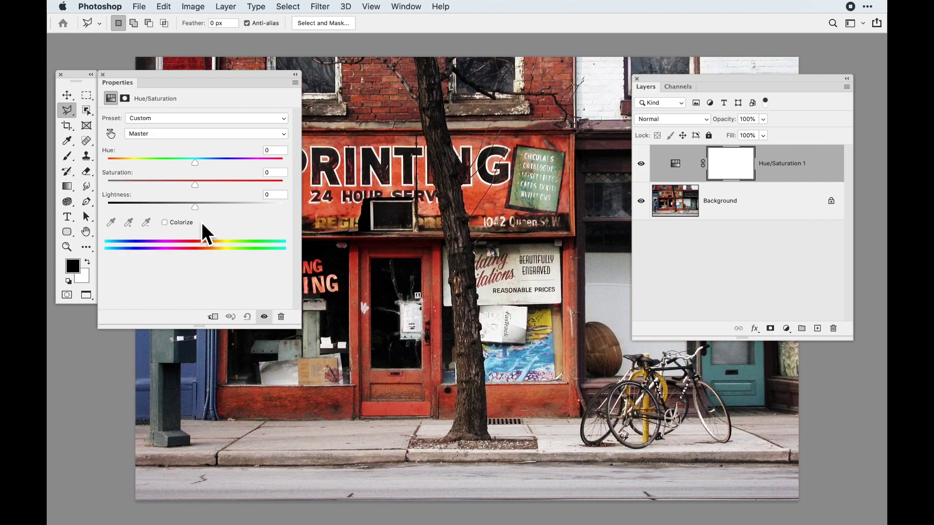
Try muting all the storefront's colours with Master Saturation at -62 and lower, and restore Saturation to 0.
drag(198, 187, 146, 189)
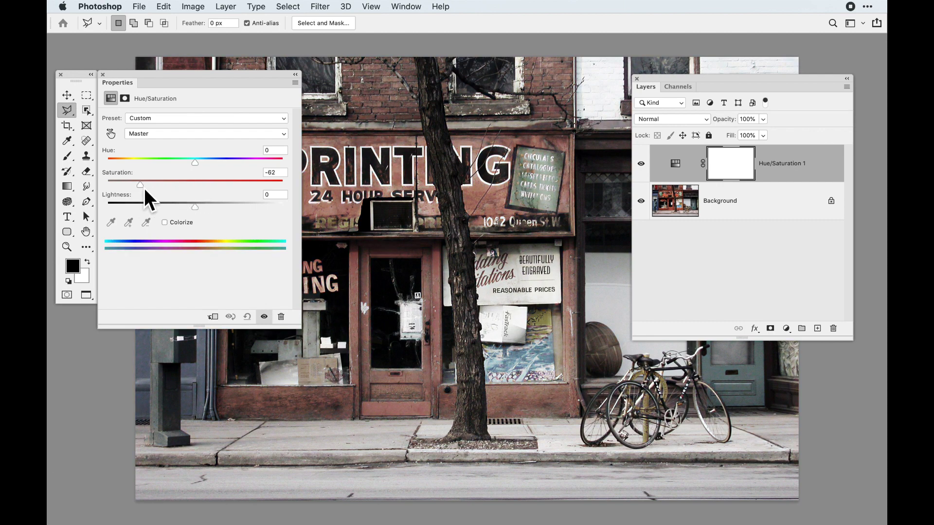
drag(147, 78, 165, 69)
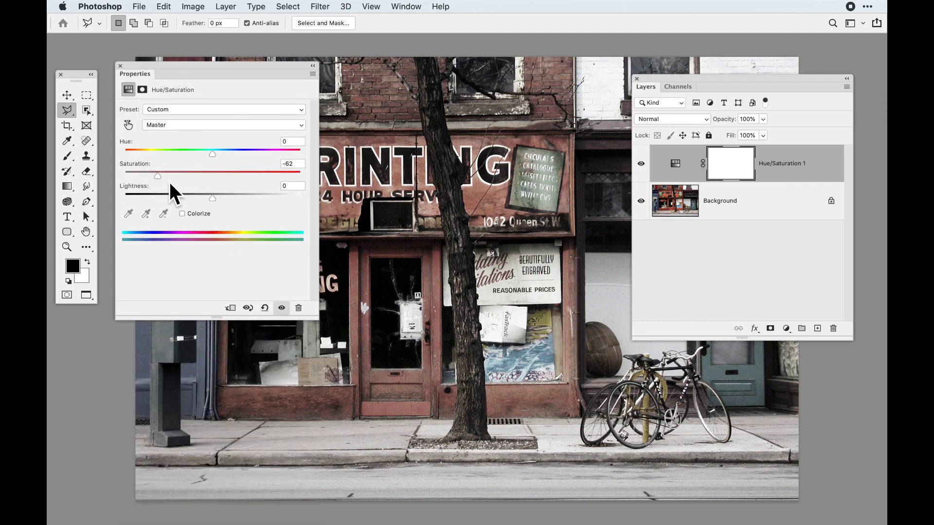
mouse_move(163, 183)
mouse_down()
mouse_move(238, 183)
mouse_move(151, 177)
mouse_up()
drag(151, 177, 216, 181)
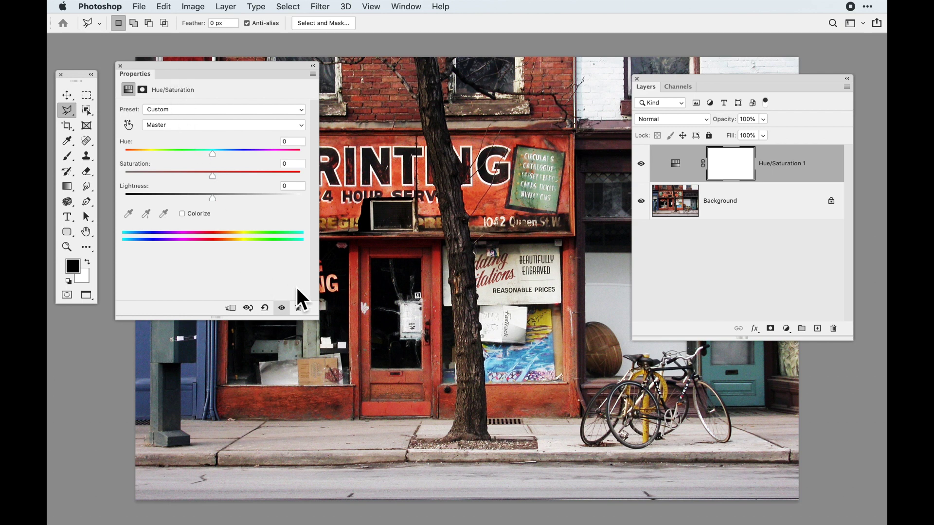
Rearrange the floating Layers and Properties panels around the storefront photo and activate the Move tool.
drag(757, 80, 788, 82)
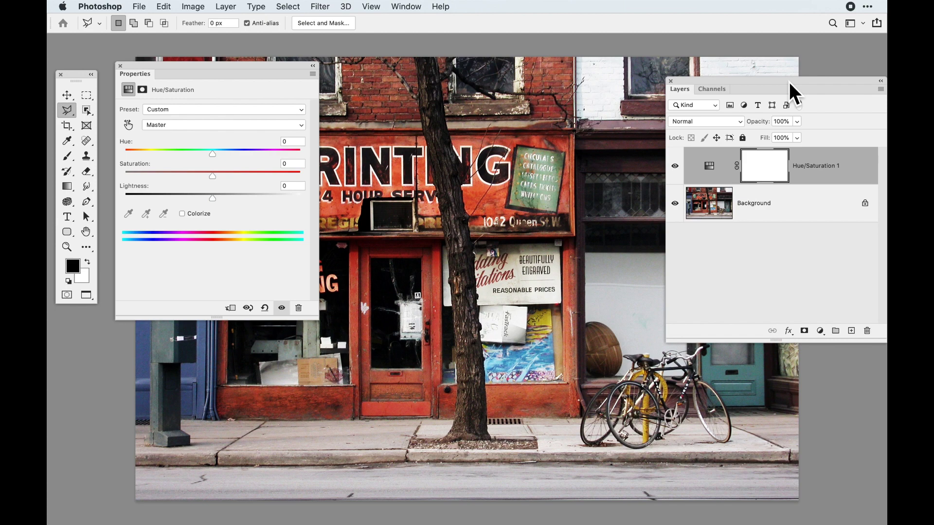
drag(258, 68, 154, 225)
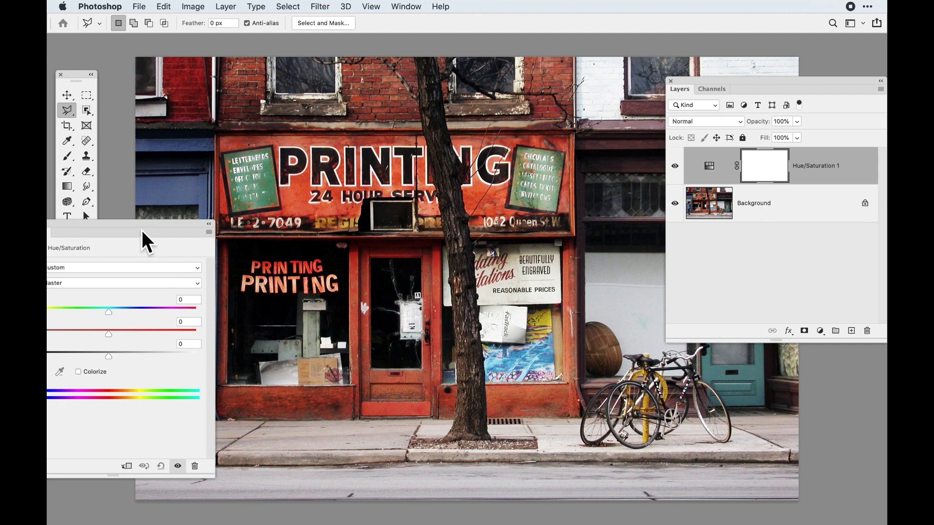
key(v)
mouse_move(141, 227)
mouse_down()
mouse_move(182, 138)
mouse_move(235, 88)
mouse_move(226, 96)
mouse_up()
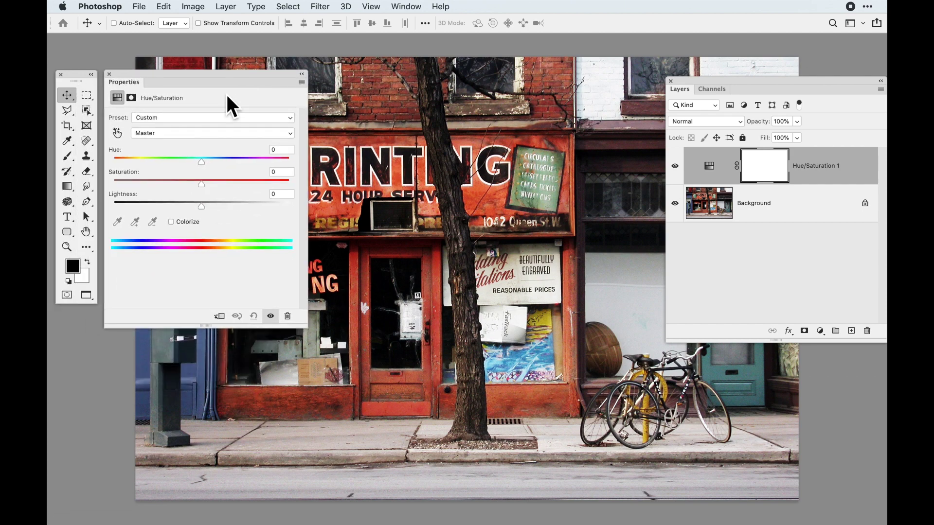
Limit the Hue/Saturation adjustment to Reds and set the lower end of its colour range to 317°/345°.
click(192, 133)
click(165, 141)
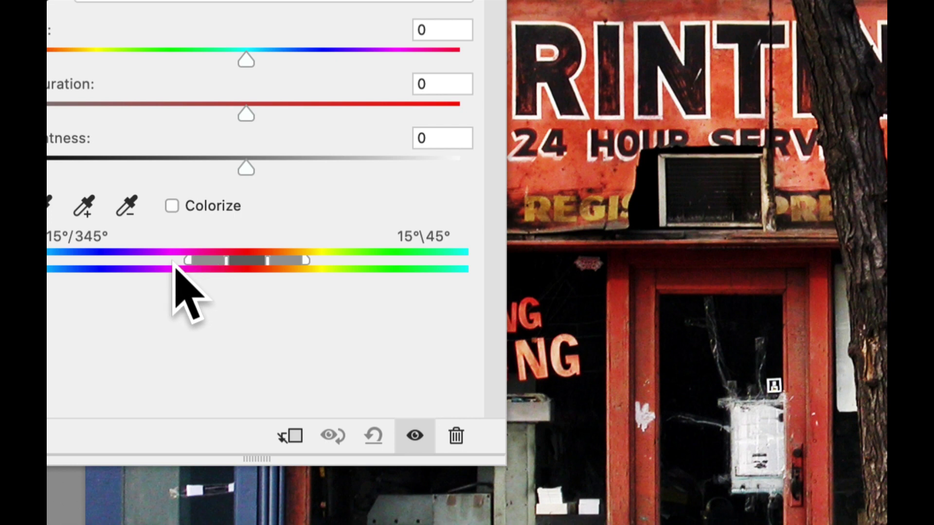
mouse_move(186, 262)
mouse_down()
mouse_move(157, 263)
mouse_move(195, 263)
mouse_up()
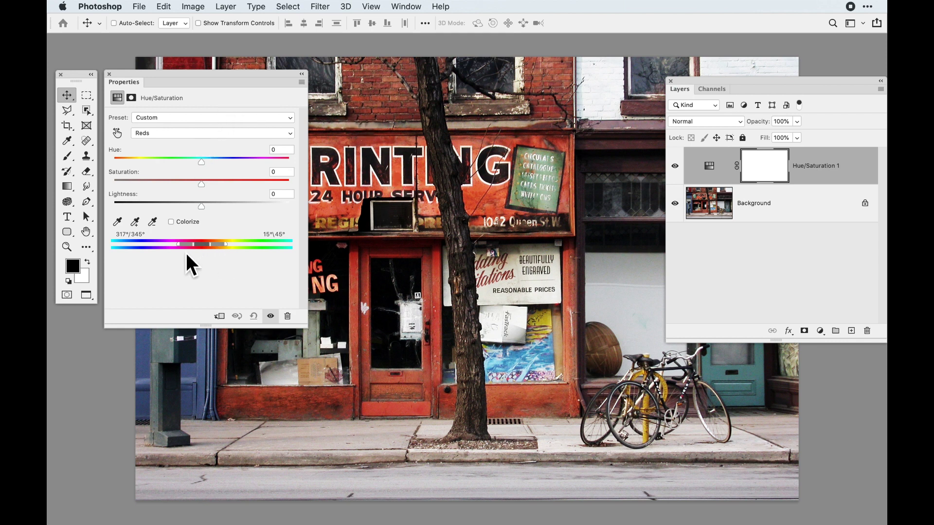
Shift the hue of the storefront's Reds through +172, +92 and +38, settling on +79.
drag(205, 167, 282, 165)
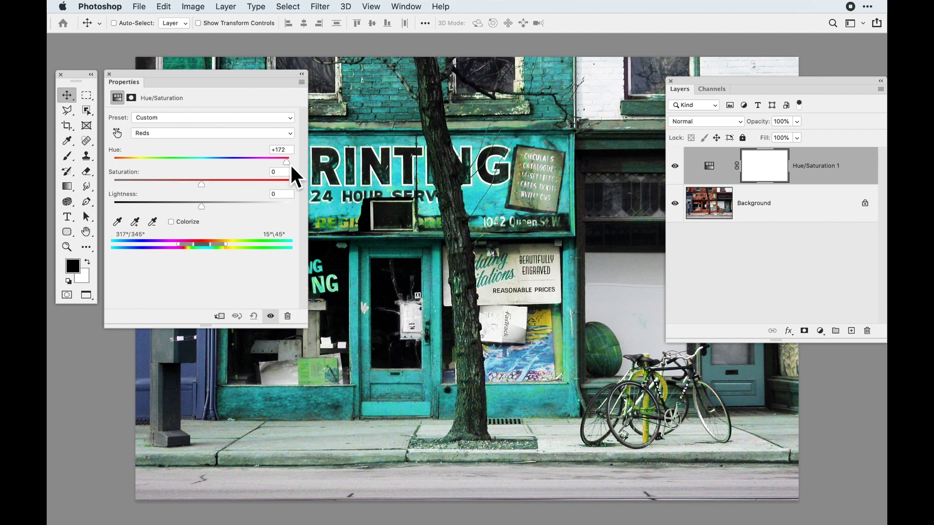
drag(291, 165, 262, 166)
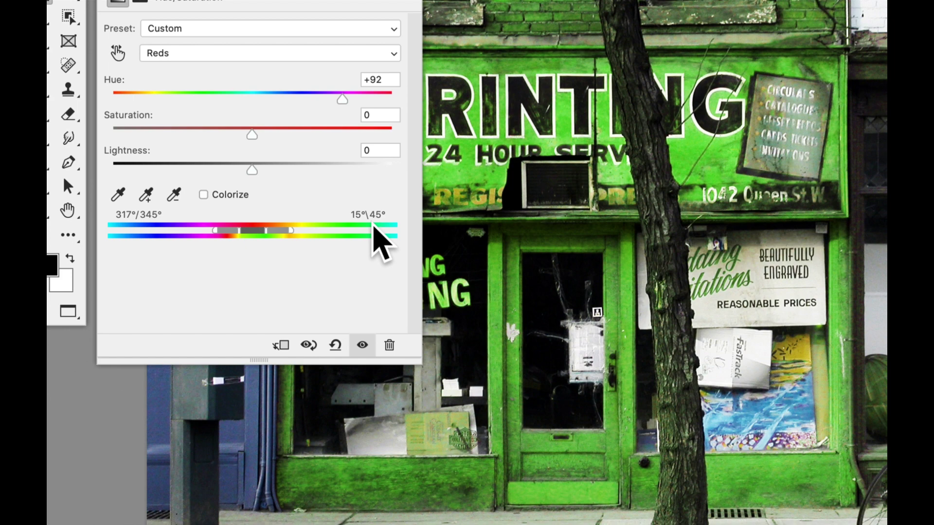
drag(340, 97, 308, 101)
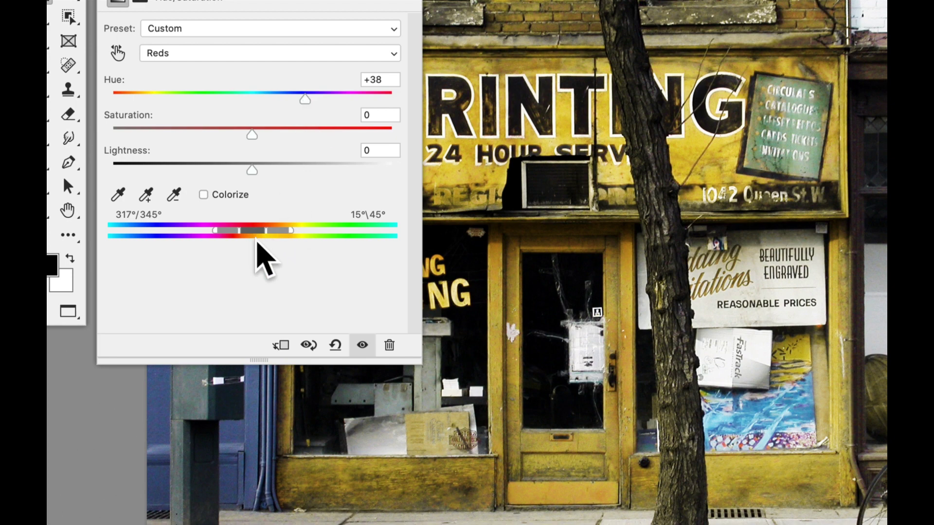
drag(298, 97, 336, 102)
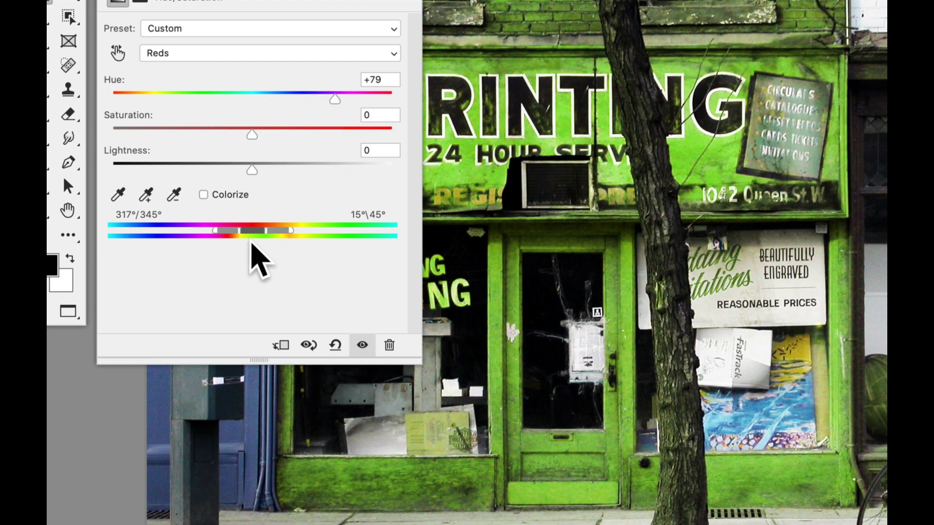
Shift the hue of the storefront's Reds through +91 and +99, ending at +180.
drag(333, 100, 343, 99)
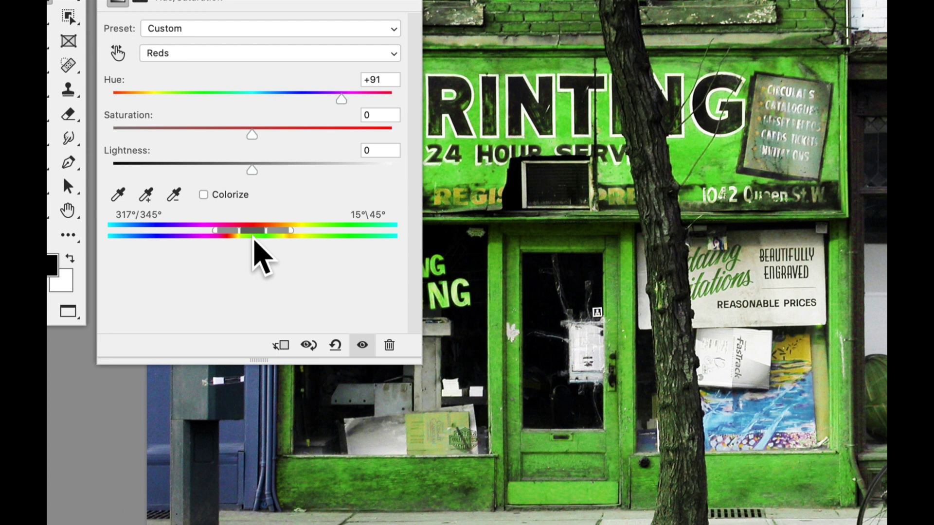
drag(342, 100, 346, 100)
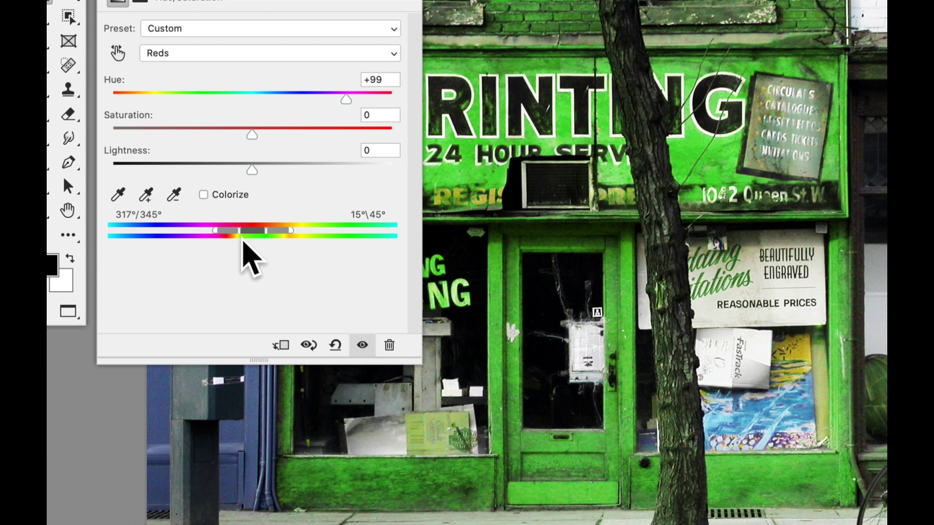
drag(345, 100, 408, 99)
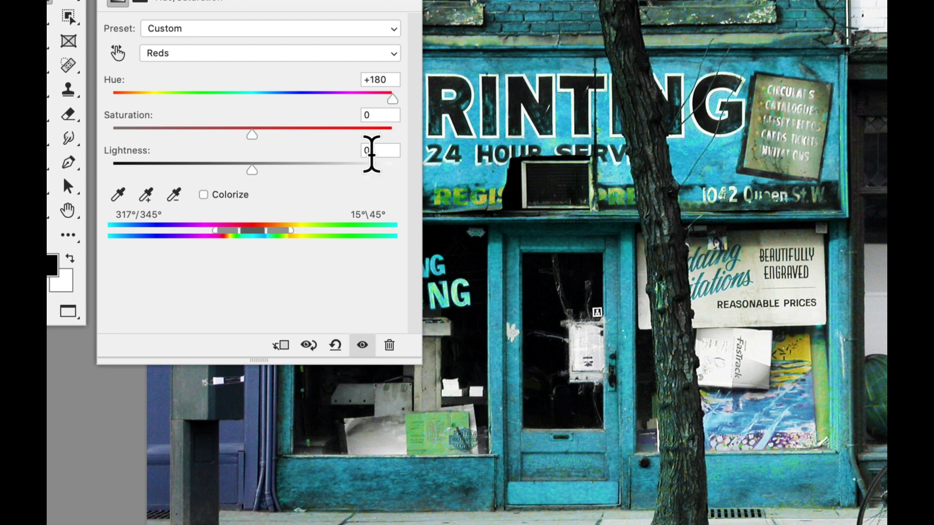
Try wider and narrower falloffs for the Reds range, from 287°/345° and 15°\72° to 332°/345° and 15°\23°, settling on 309°/345° and 15°\46°.
drag(291, 232, 312, 232)
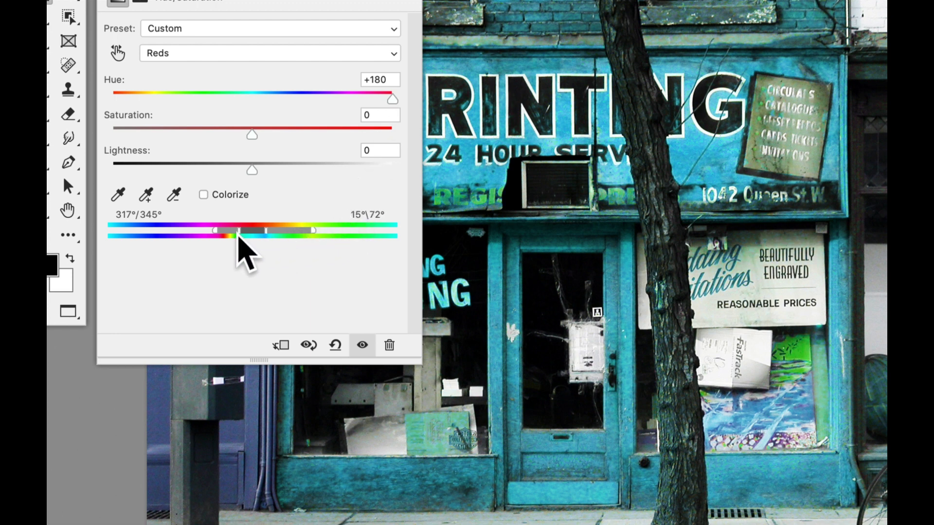
drag(215, 231, 191, 232)
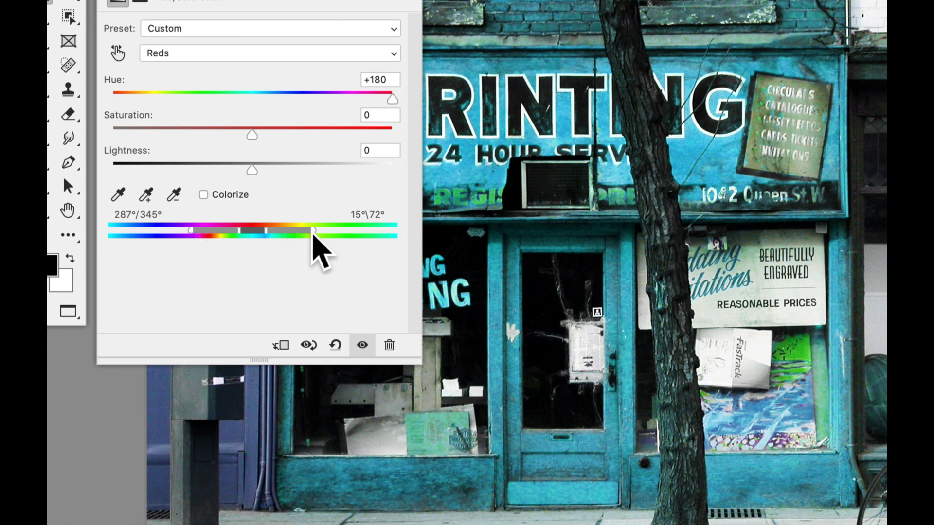
drag(313, 232, 275, 234)
drag(191, 231, 231, 232)
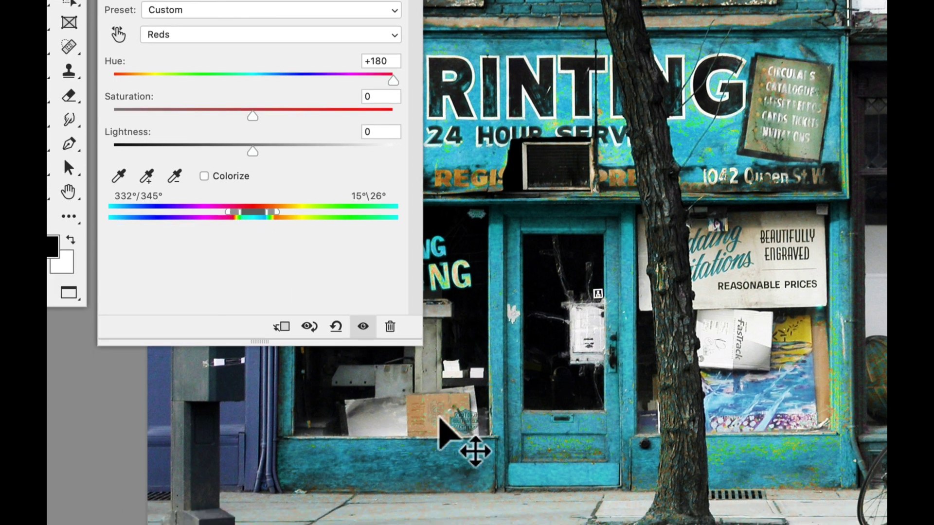
mouse_move(278, 212)
mouse_down()
mouse_move(312, 214)
mouse_move(272, 212)
mouse_up()
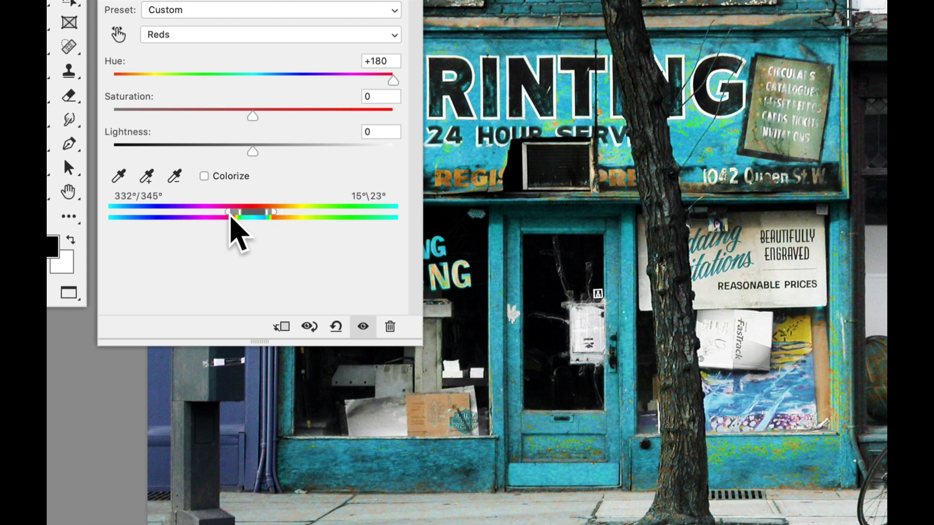
drag(271, 212, 293, 212)
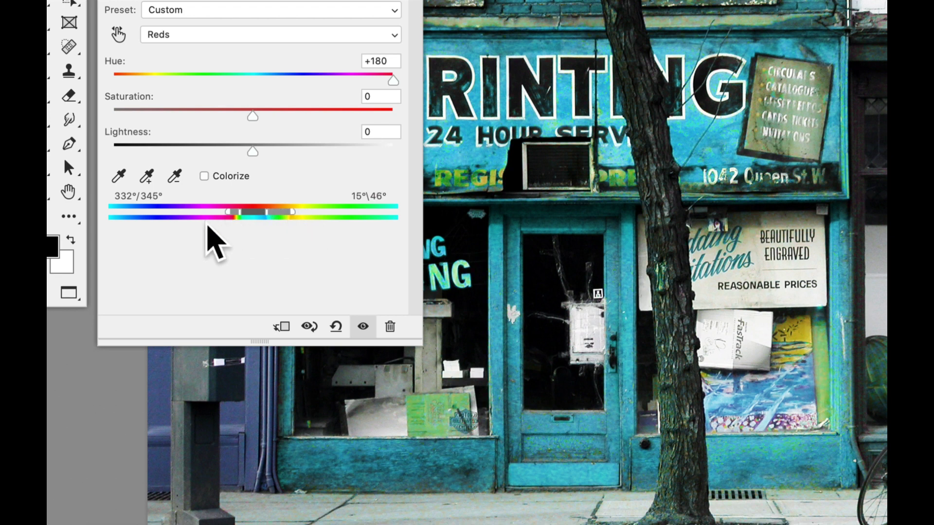
drag(227, 213, 213, 213)
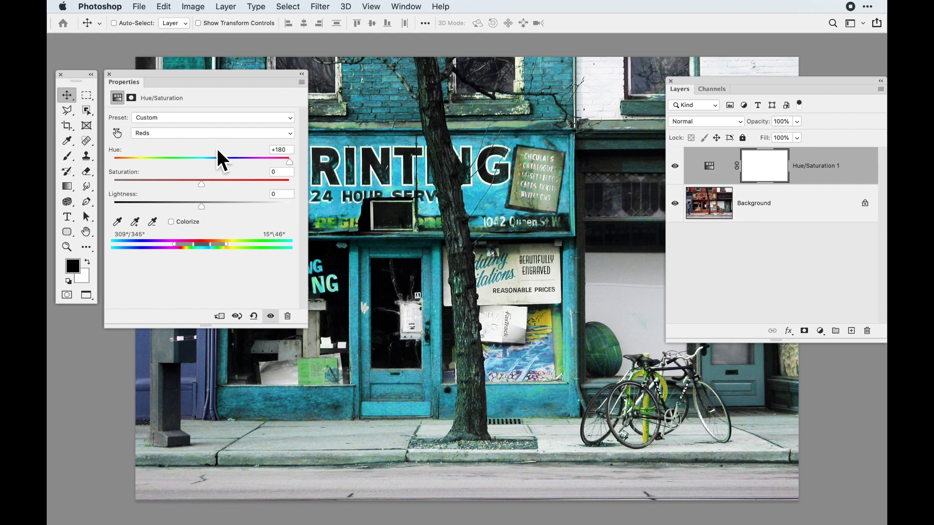
Shift the hue of the storefront's Greens to +25 and compare the photo with and without the Hue/Saturation adjustment.
click(259, 34)
click(203, 151)
drag(204, 164, 227, 163)
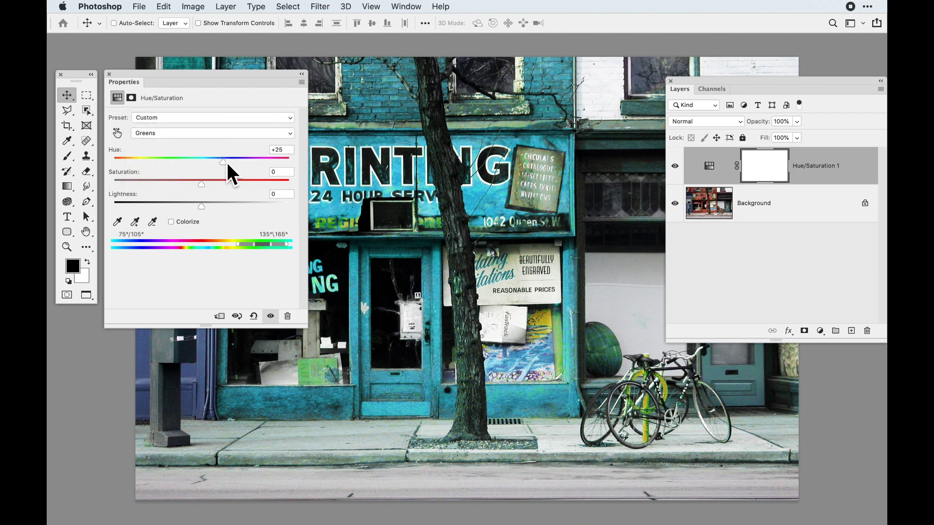
click(110, 74)
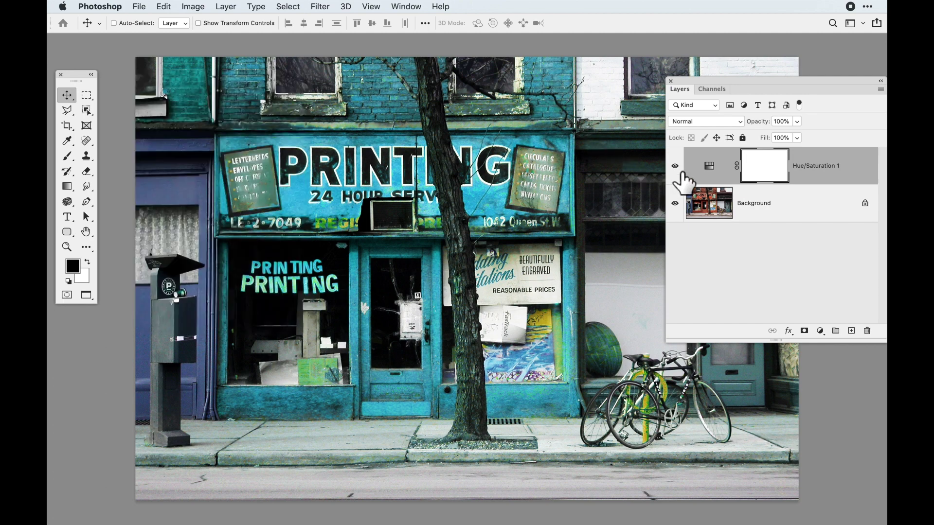
click(676, 167)
click(681, 173)
Switch to People Playing in Yard.psd and compare the photo with the Hue/Saturation 1 layer hidden and shown.
click(407, 6)
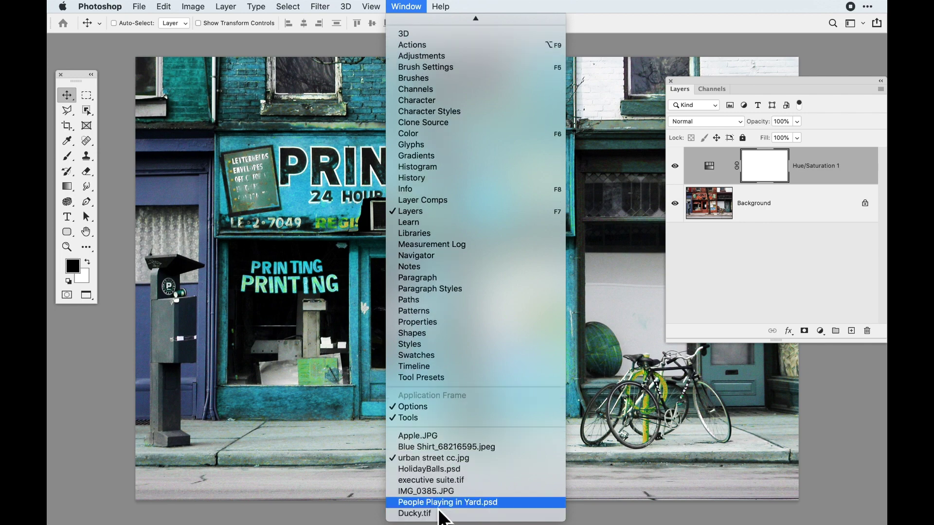
click(436, 505)
key(super)
key(super+equal)
key(super+equal)
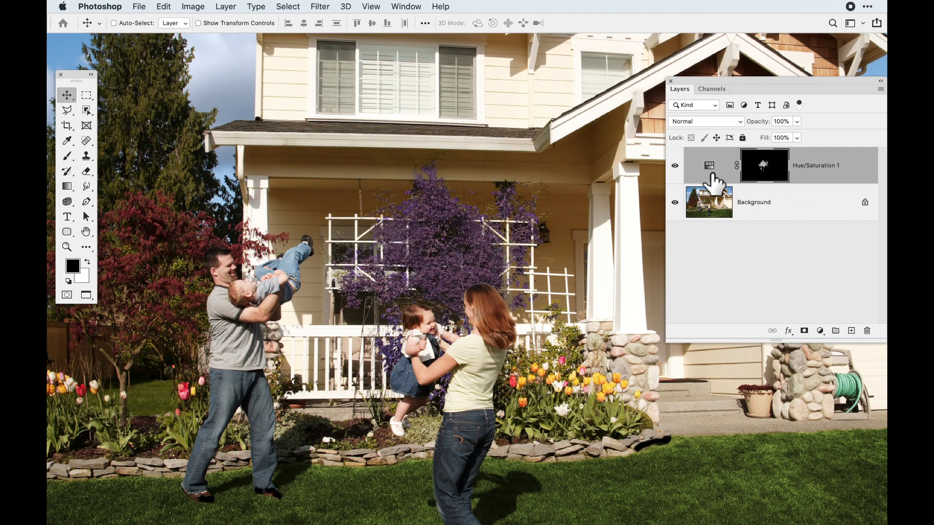
click(675, 166)
click(674, 166)
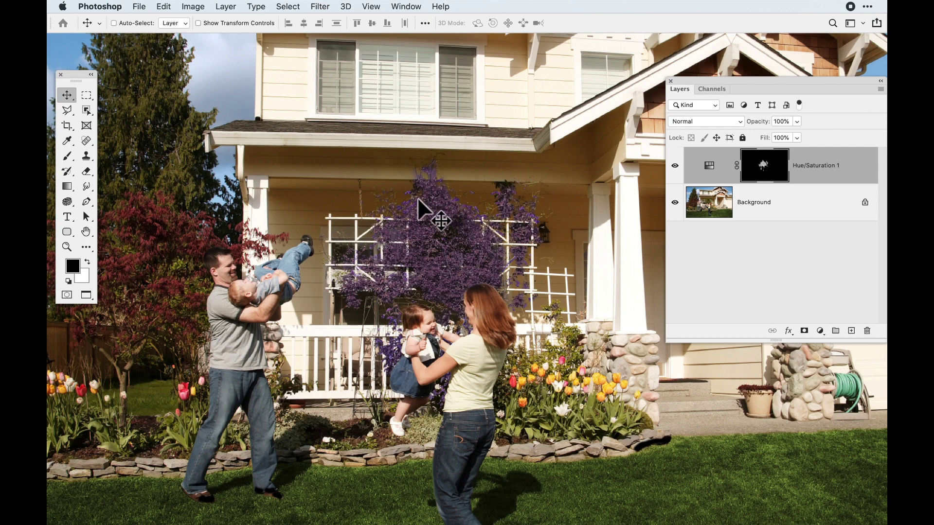
Inspect the recoloured foliage on the porch trellis up close, with and without the Hue/Saturation 1 adjustment.
scroll(431, 225, up, 10)
drag(504, 264, 463, 249)
scroll(464, 249, down, 5)
scroll(410, 283, up, 5)
scroll(440, 298, down, 2)
click(676, 168)
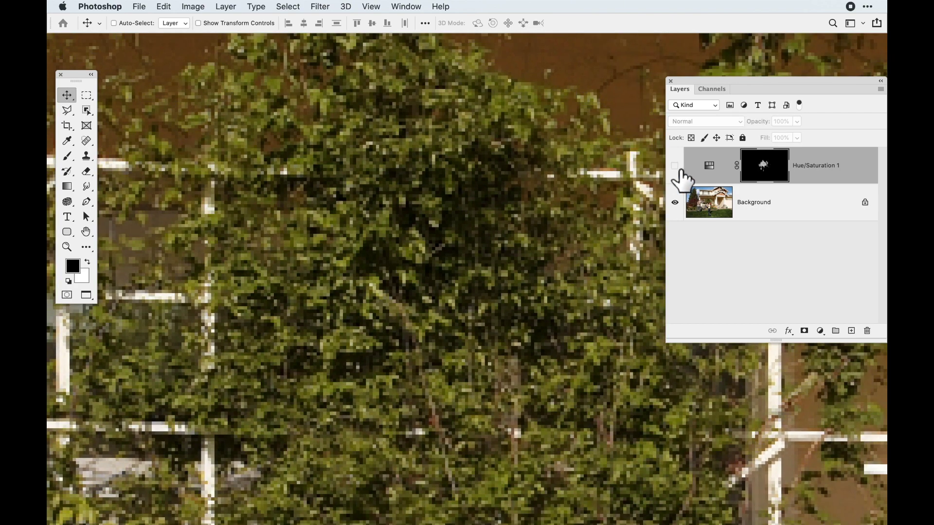
click(675, 166)
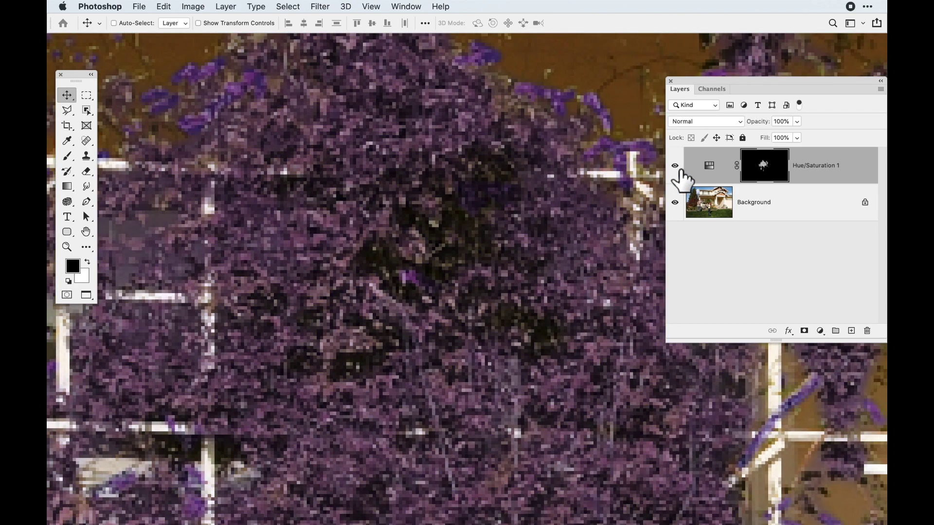
Review the hue, saturation and lightness settings of the Hue/Saturation 1 layer, and close them to view the whole photo.
double_click(709, 165)
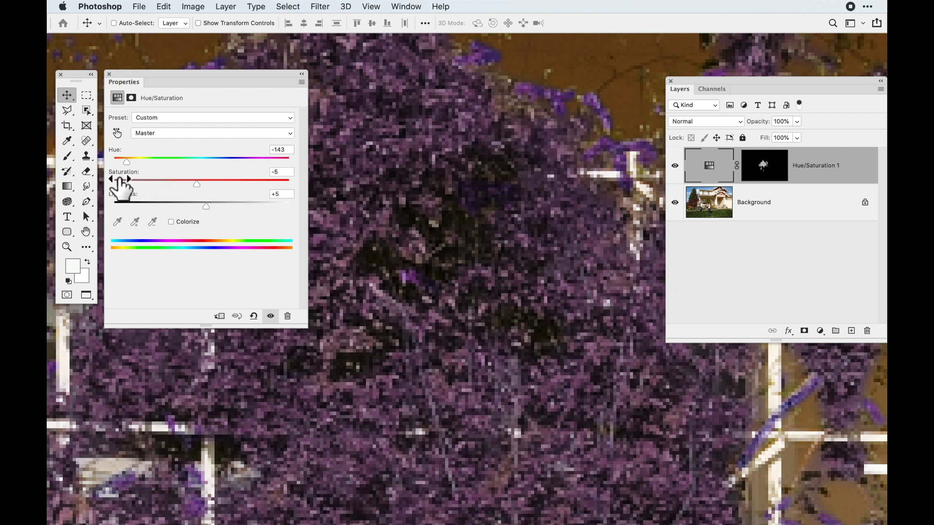
click(109, 74)
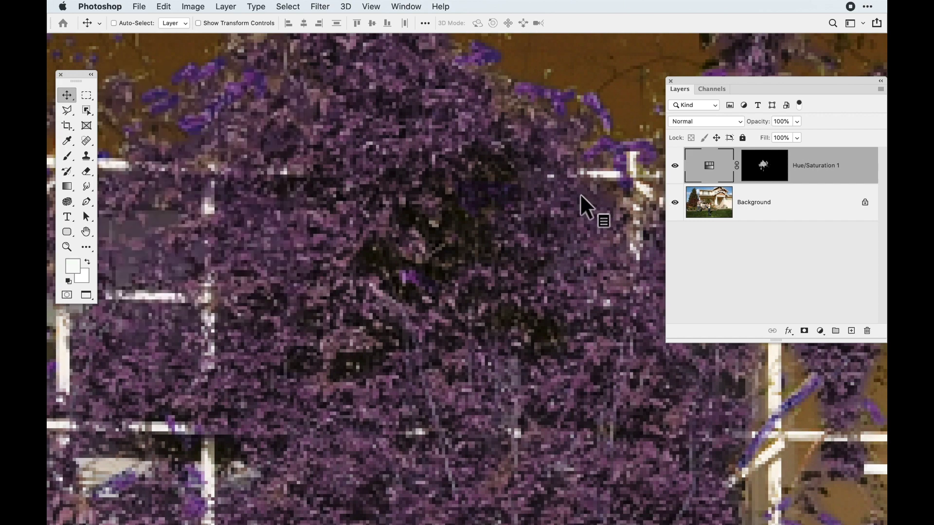
key(super+1)
key(super+minus)
key(super+minus)
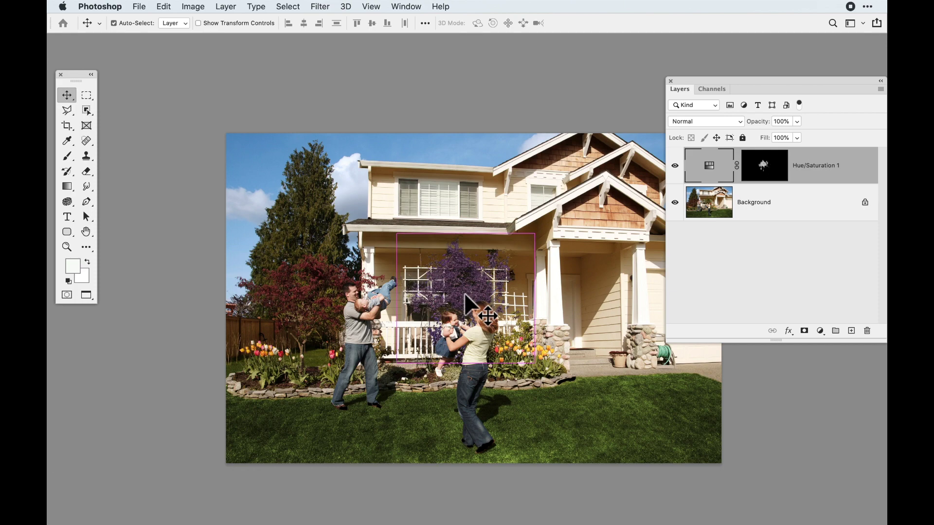
key(super+1)
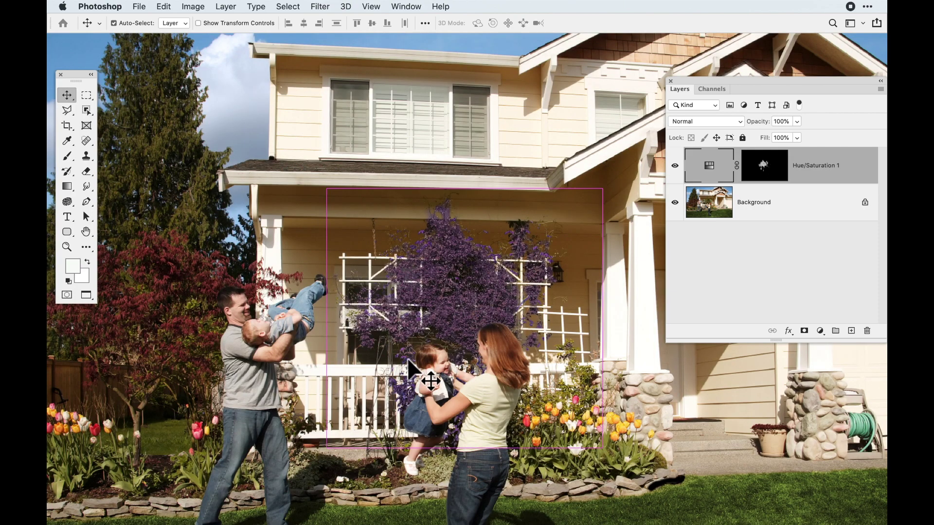
key(super+minus)
key(super+minus)
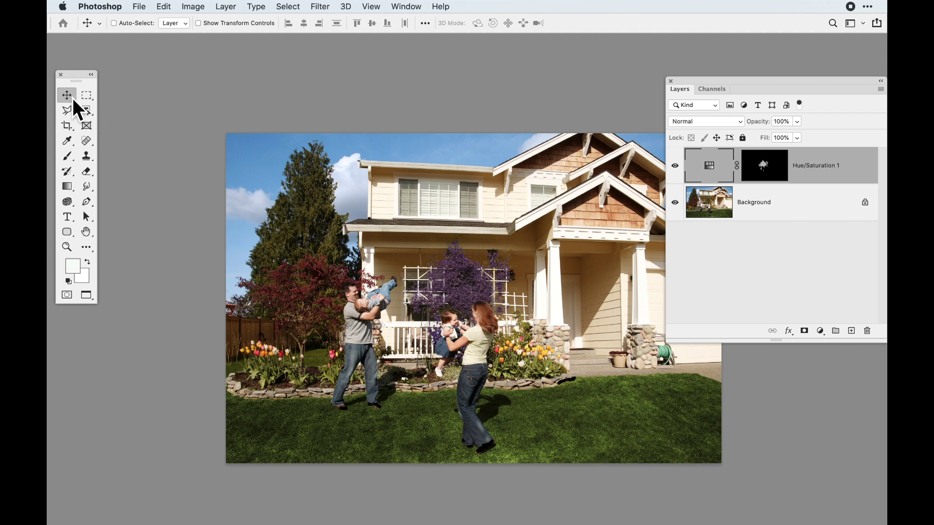
Make the Background layer active, view the Color Range selection options, and cancel without making a selection.
click(288, 7)
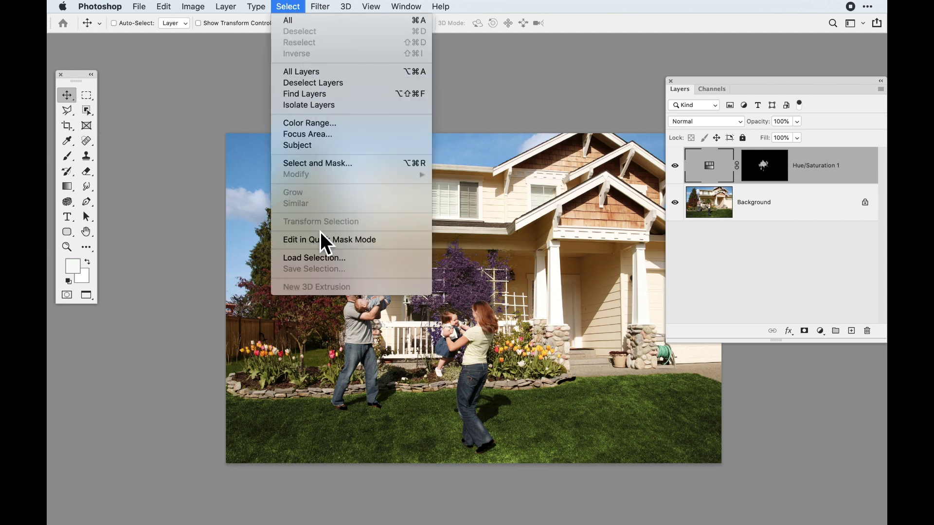
click(409, 241)
click(786, 216)
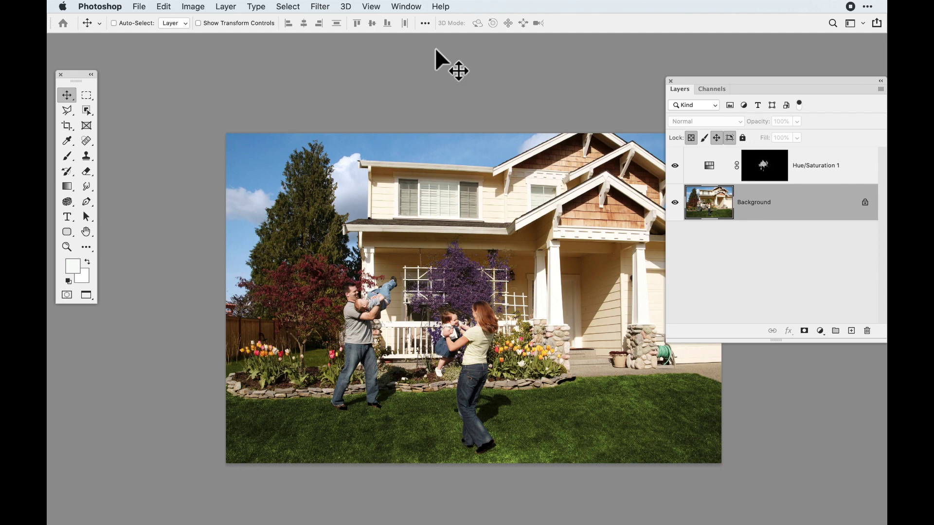
click(299, 5)
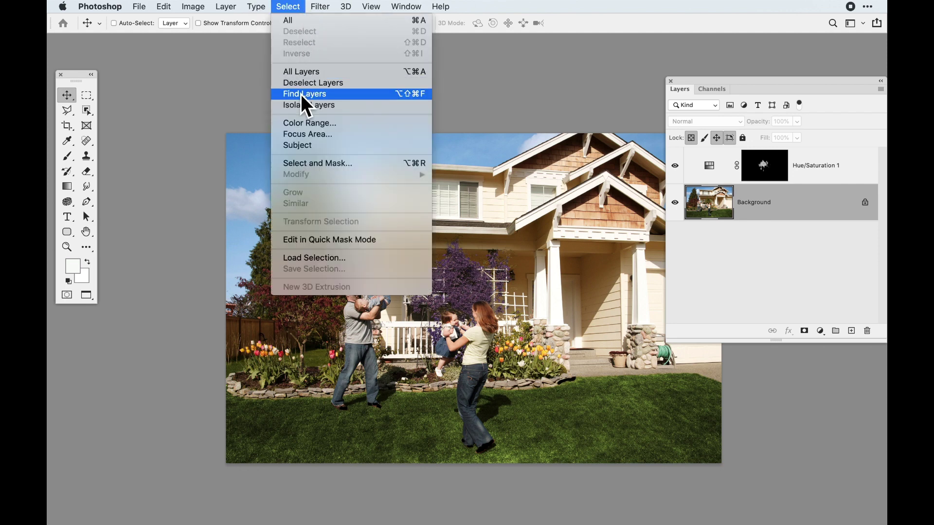
click(305, 122)
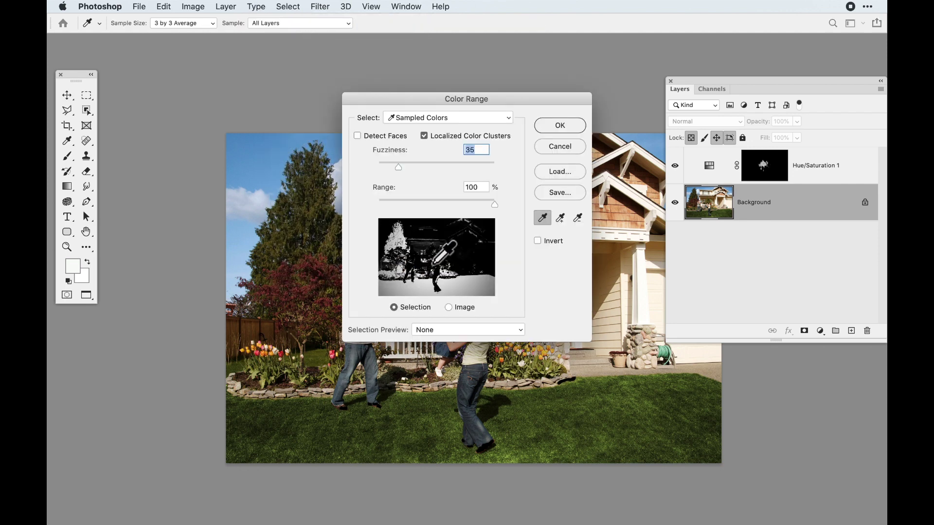
click(559, 146)
key(v)
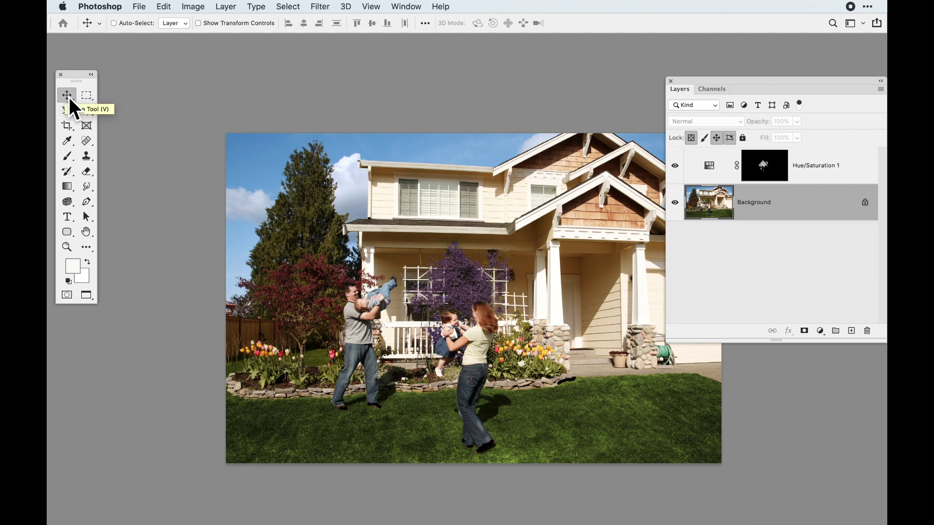
Reposition the Layers panel and the family photo, and look through the available adjustment layer types without adding one.
drag(723, 86, 717, 78)
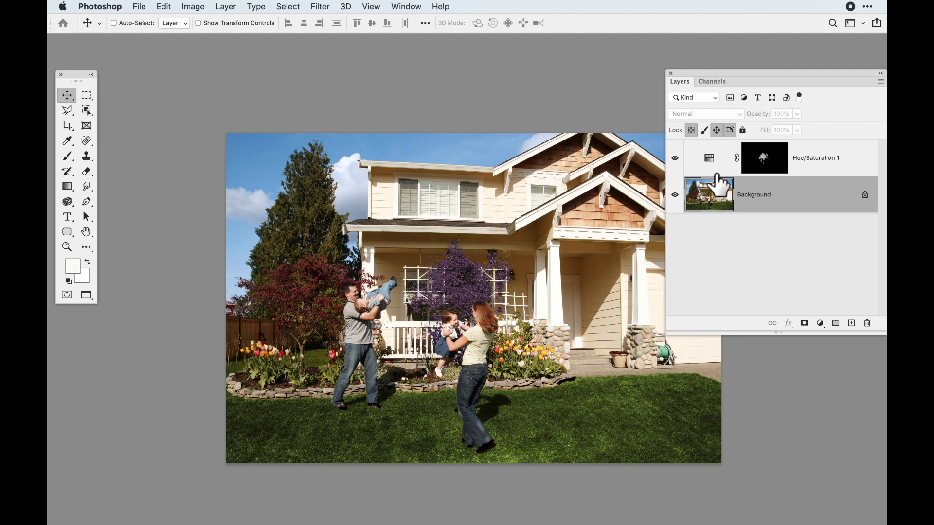
click(719, 247)
click(799, 207)
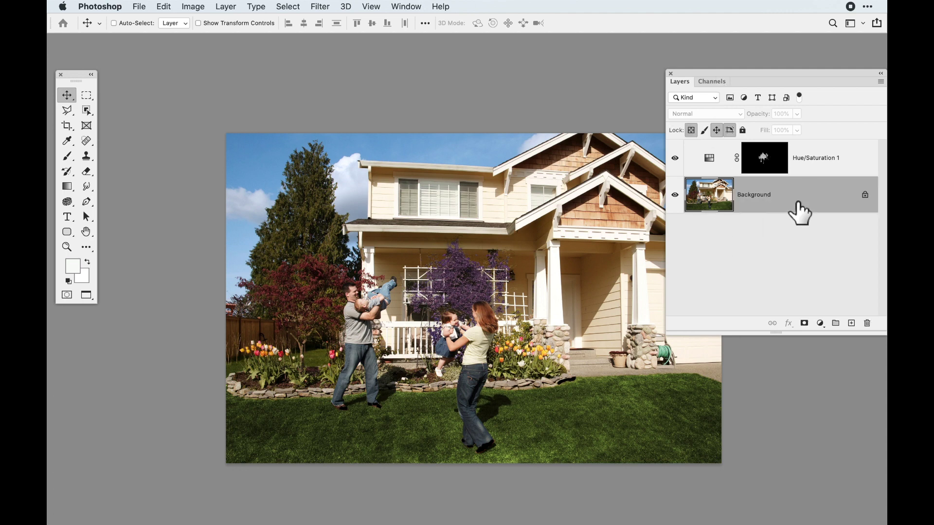
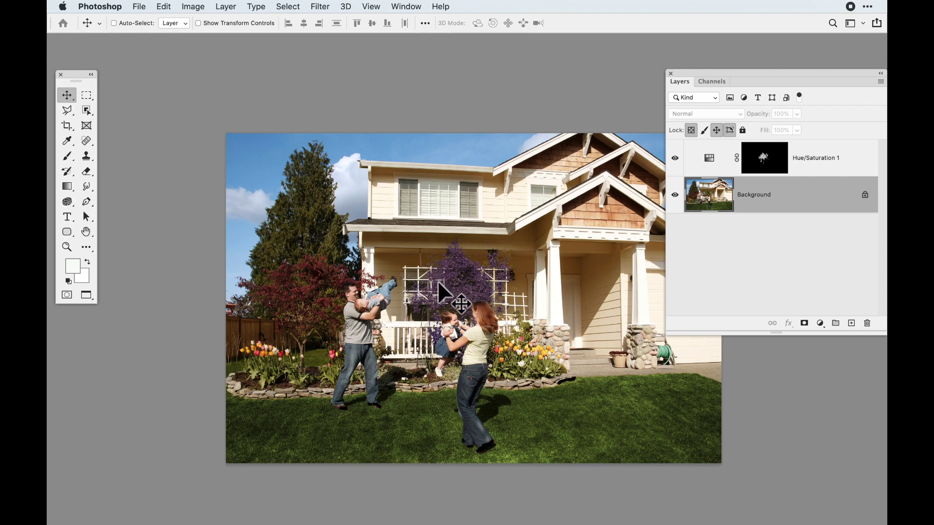
drag(427, 302, 396, 282)
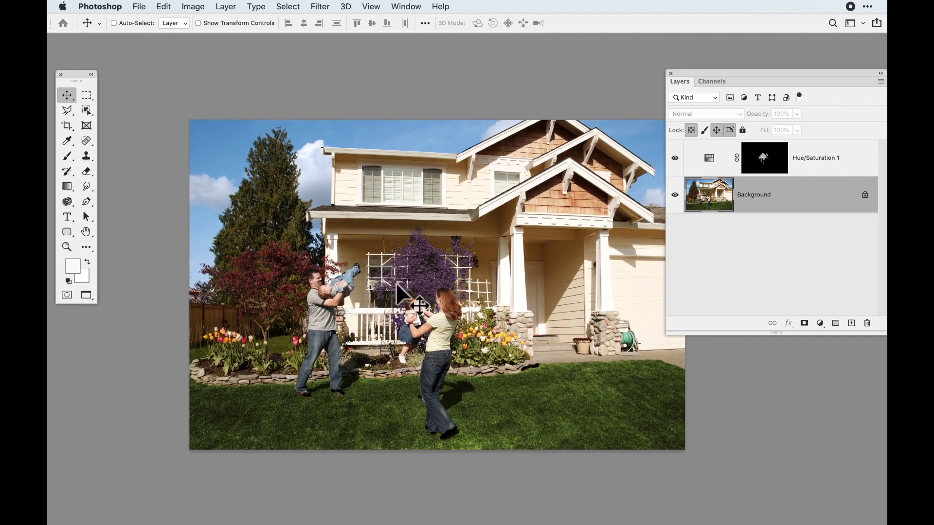
key(super+plus)
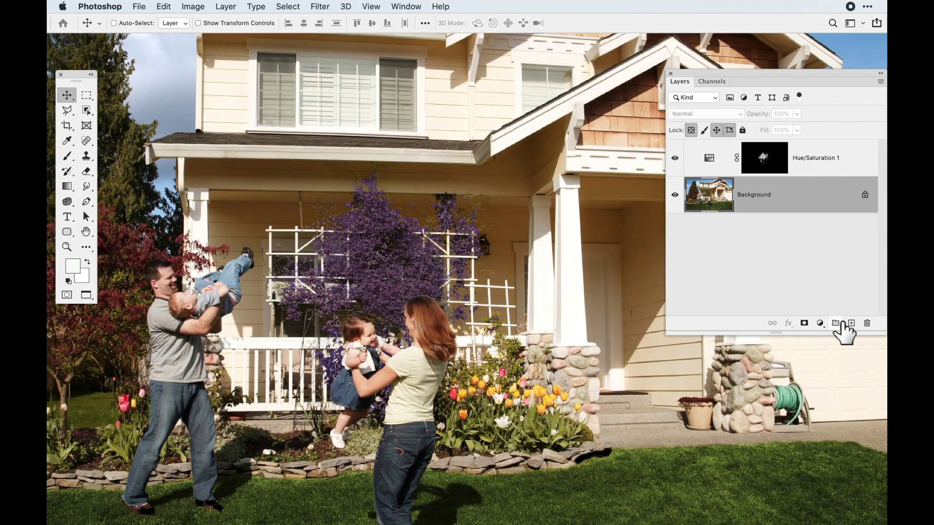
click(821, 323)
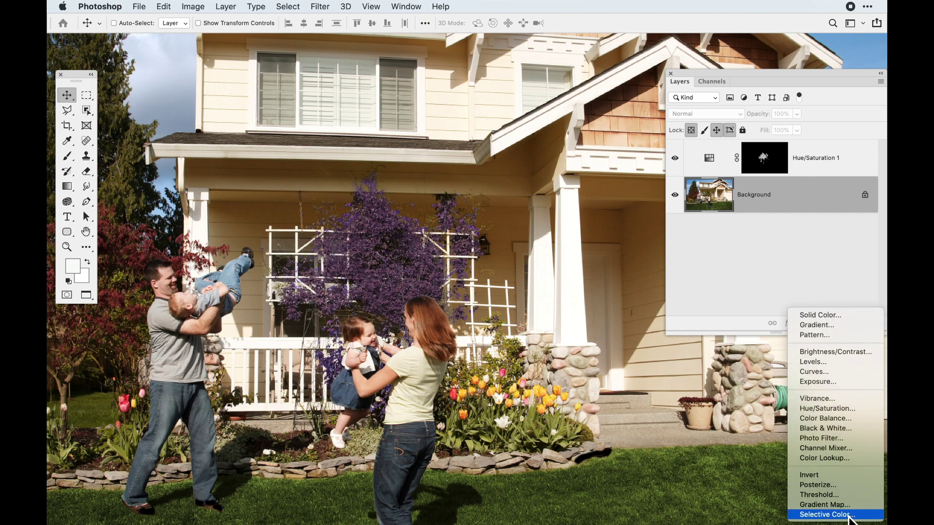
click(792, 268)
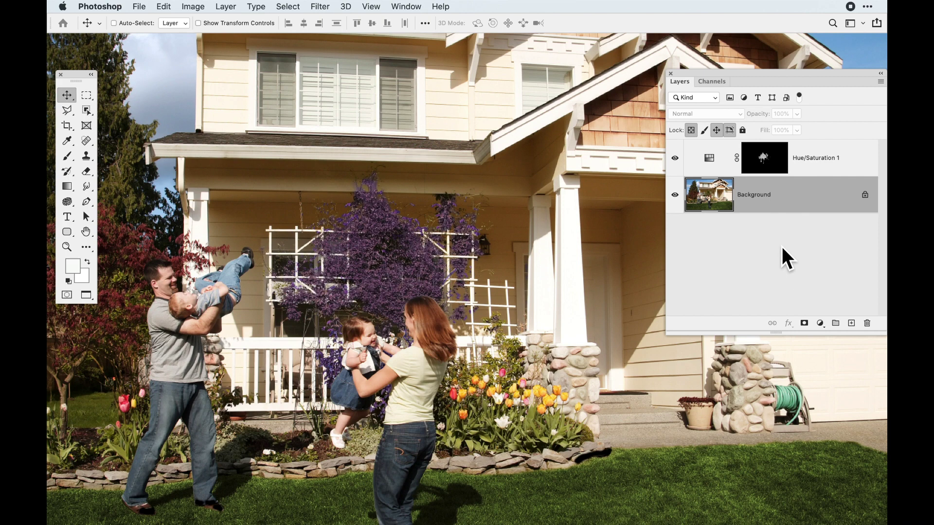
Review the Hue/Saturation 1 layer's settings and its list of colour ranges, and close them without changing anything.
click(715, 159)
double_click(715, 158)
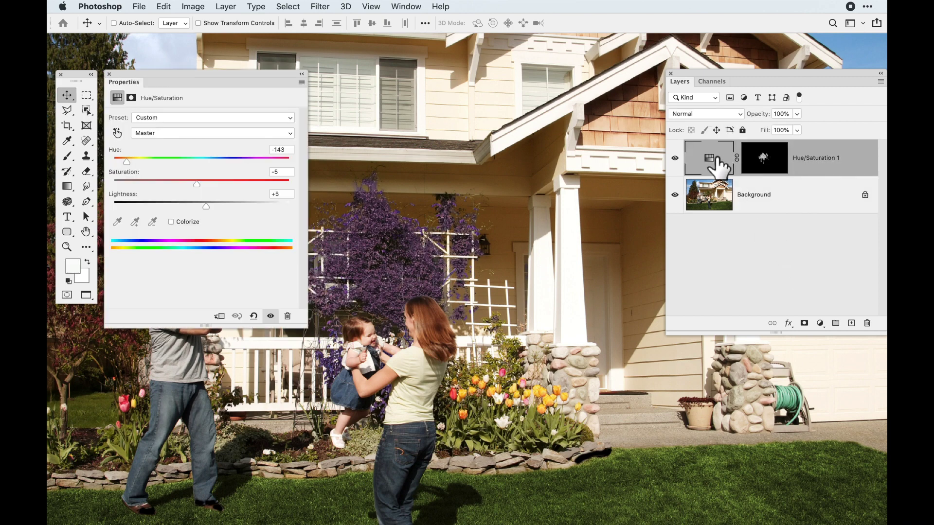
click(229, 134)
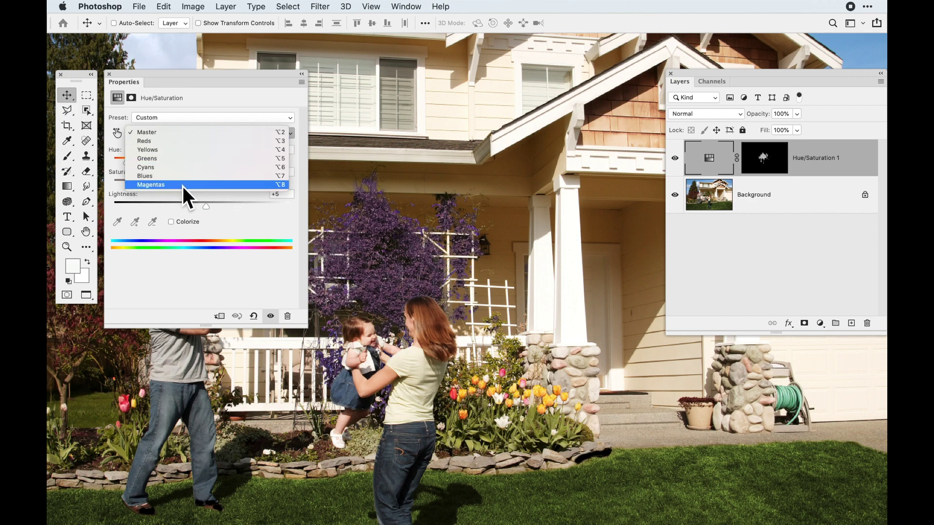
click(200, 80)
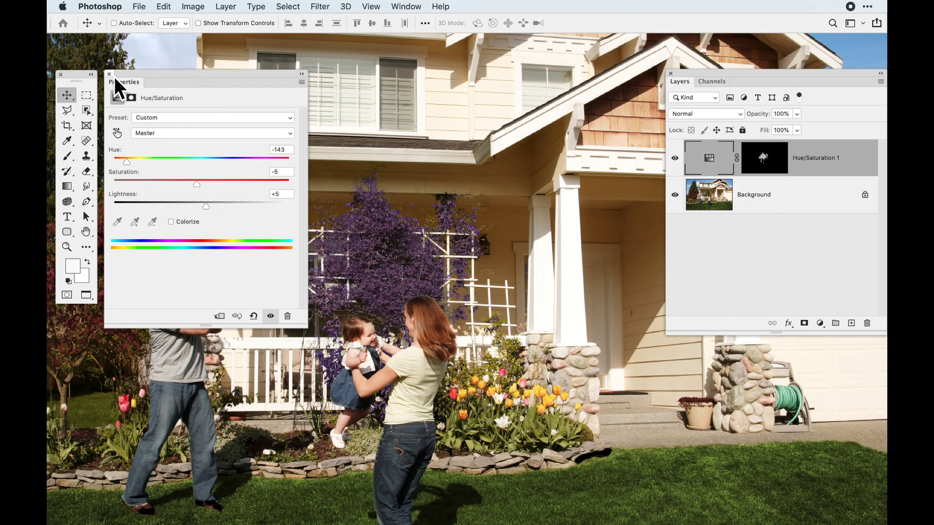
click(110, 74)
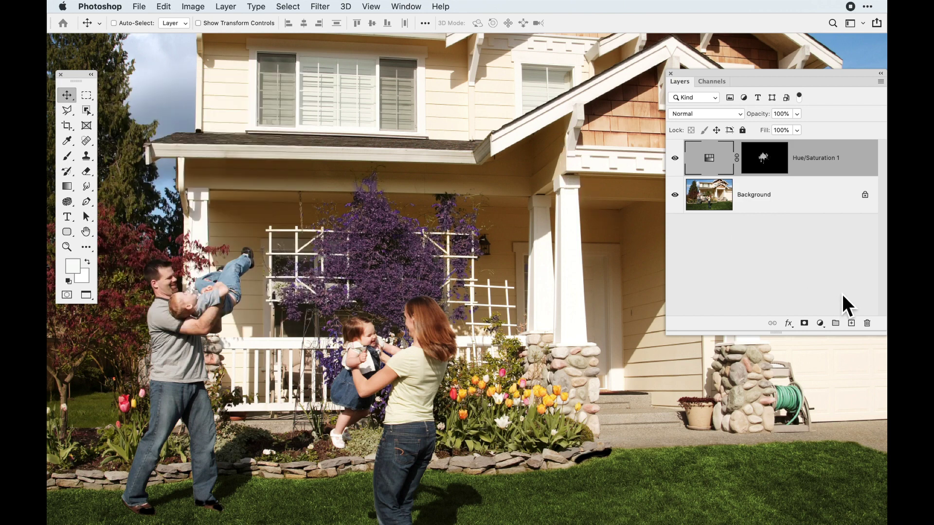
Add a Selective Color adjustment layer above Hue/Saturation 1, show the whole photo, and look through the available colour ranges.
click(819, 323)
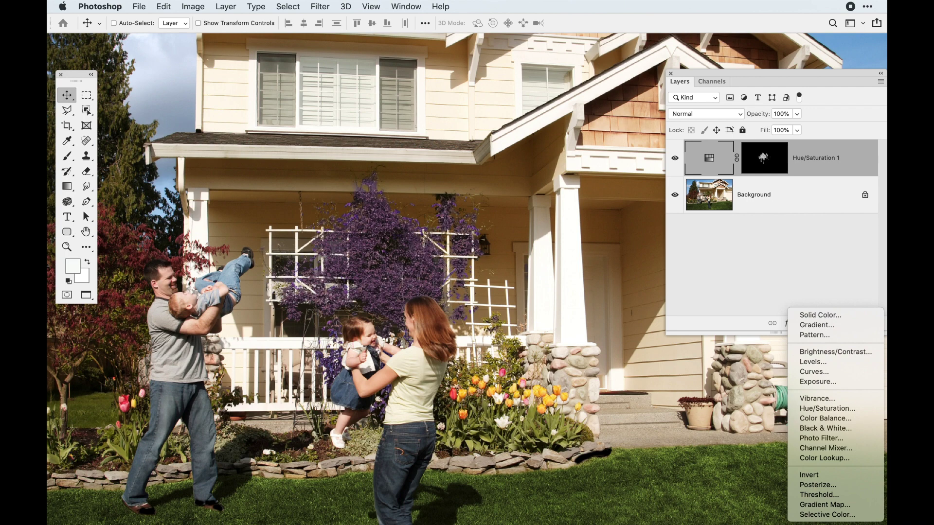
click(826, 514)
drag(256, 82, 392, 79)
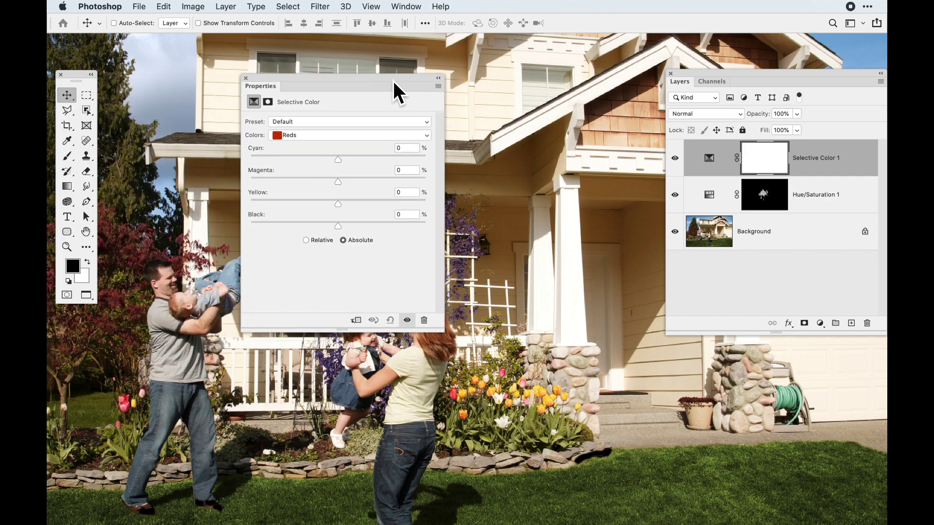
key(super+minus)
drag(389, 79, 386, 78)
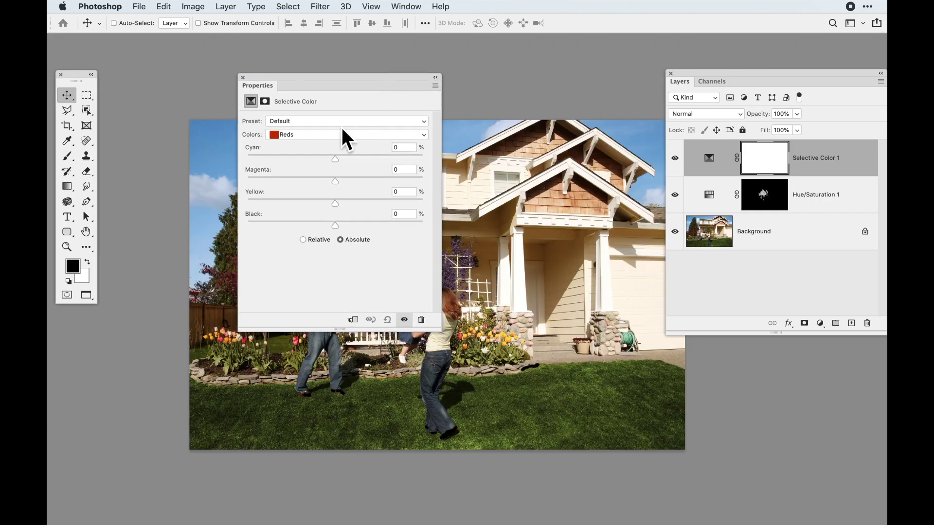
click(346, 136)
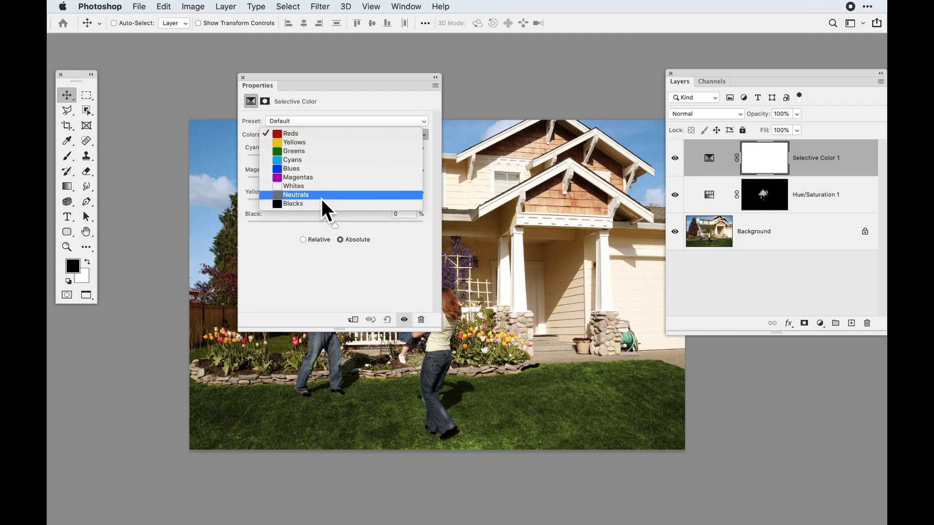
click(278, 246)
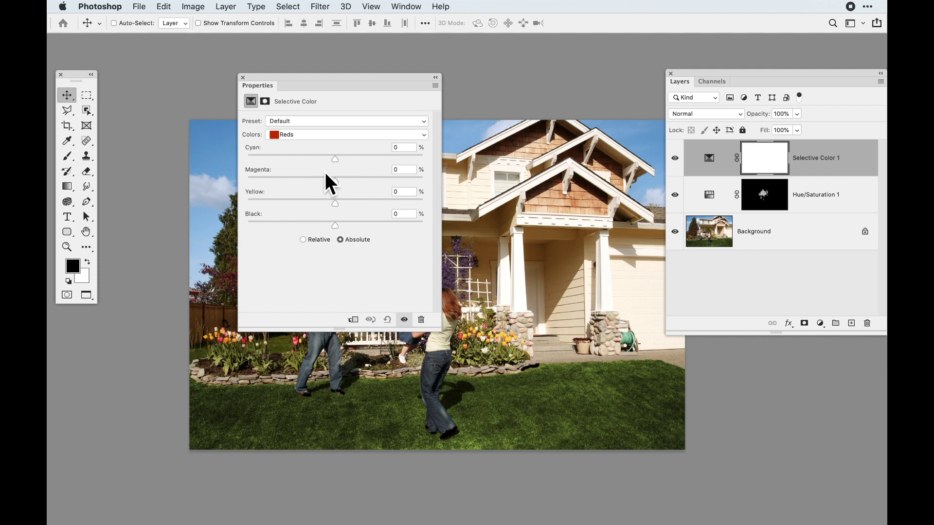
For the Cyans range of Selective Color 1, set Cyan to +100, Magenta to +100, Yellow to -100 and Black to +100.
click(313, 146)
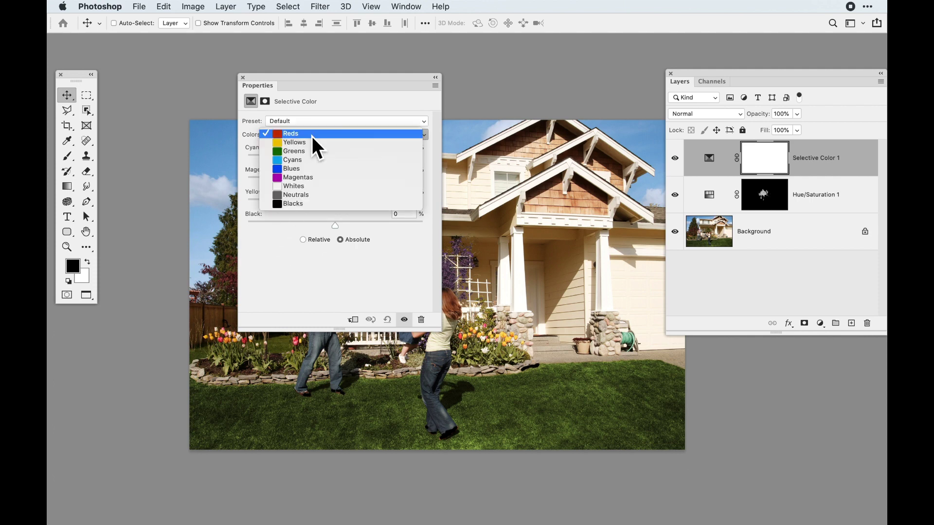
click(308, 161)
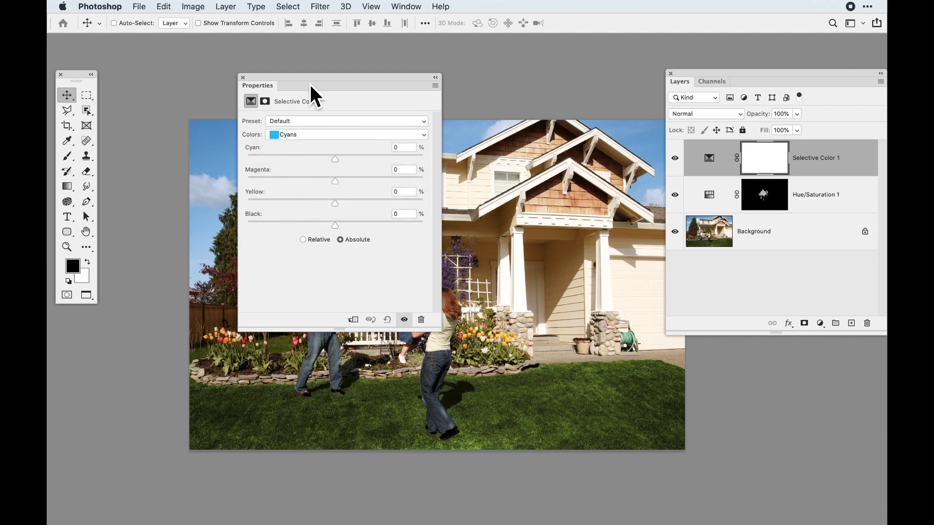
drag(308, 78, 470, 90)
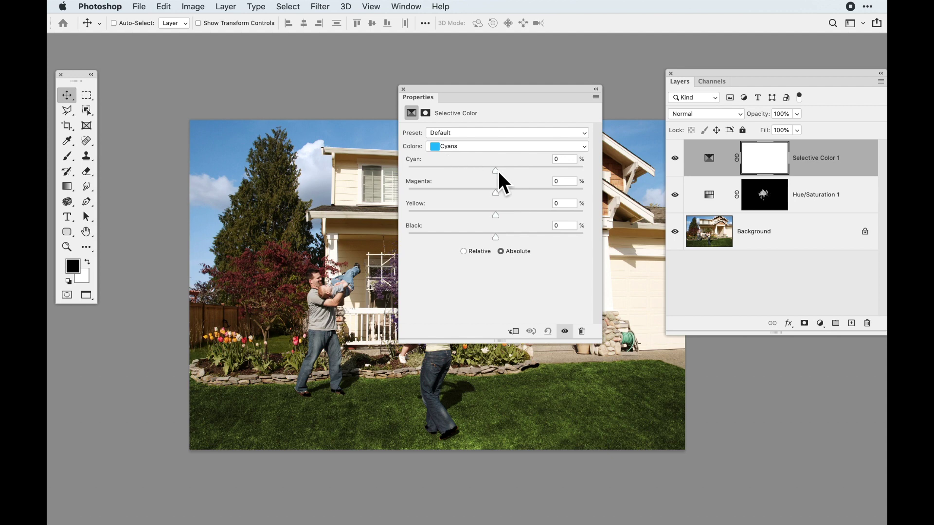
drag(477, 89, 142, 95)
drag(163, 175, 242, 175)
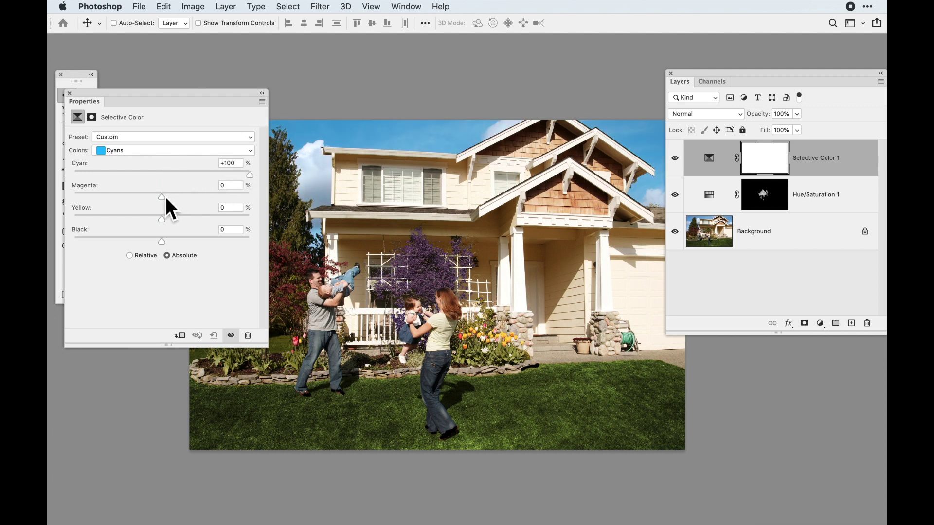
click(162, 219)
drag(255, 220, 76, 223)
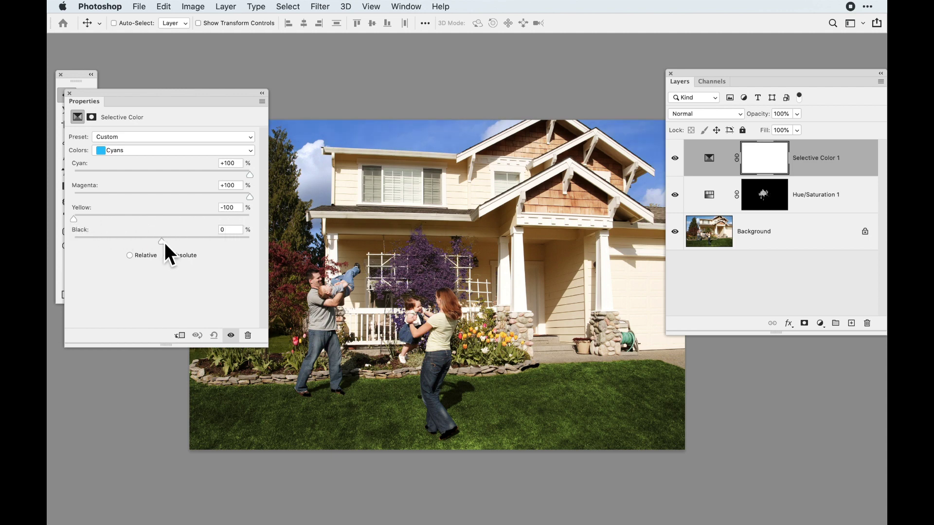
drag(229, 241, 250, 238)
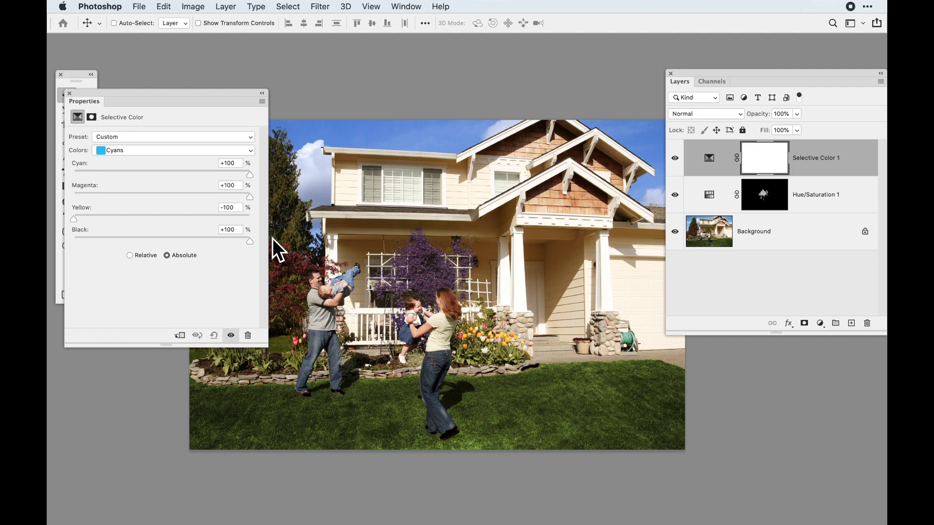
Compare the Relative and Absolute methods on the Cyans correction, ending with Absolute selected.
click(130, 256)
click(169, 257)
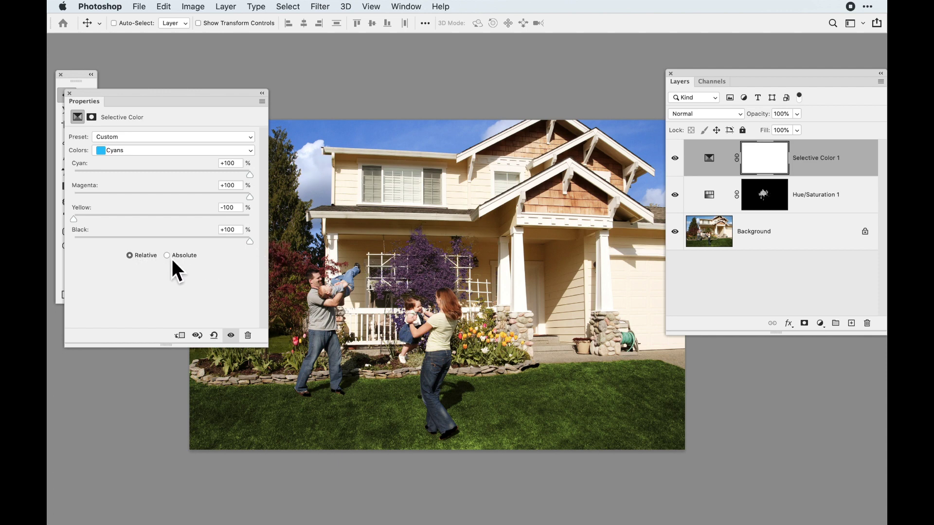
click(183, 259)
click(131, 257)
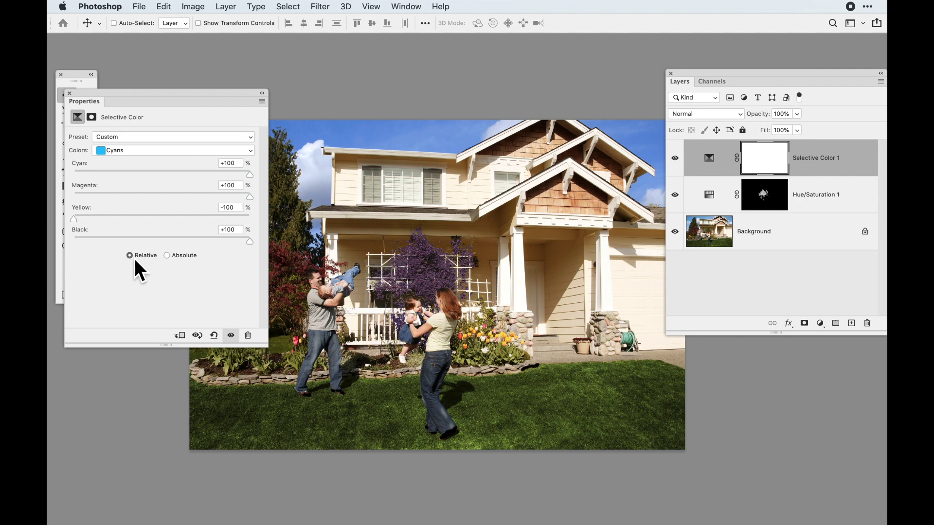
click(176, 258)
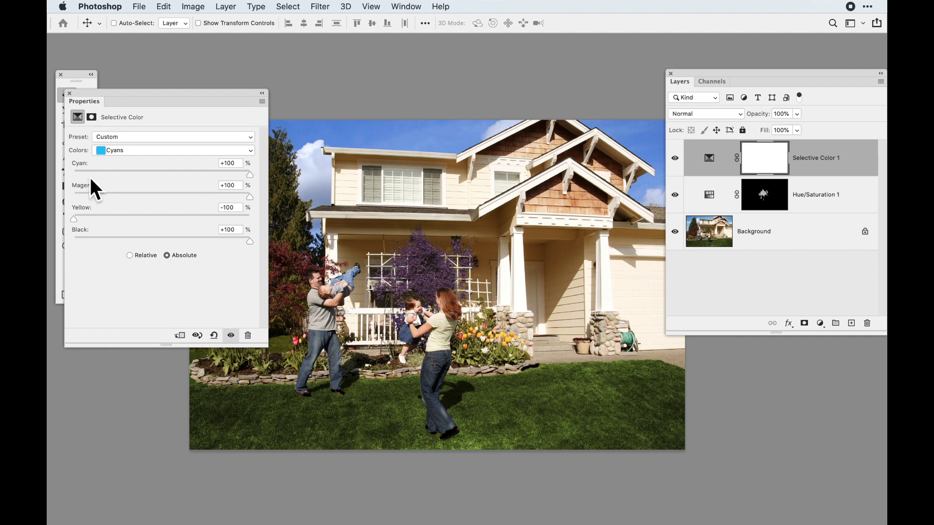
For the Greens range, set Cyan to +100, Magenta to -100, Yellow to +100 and Black to +100.
click(148, 150)
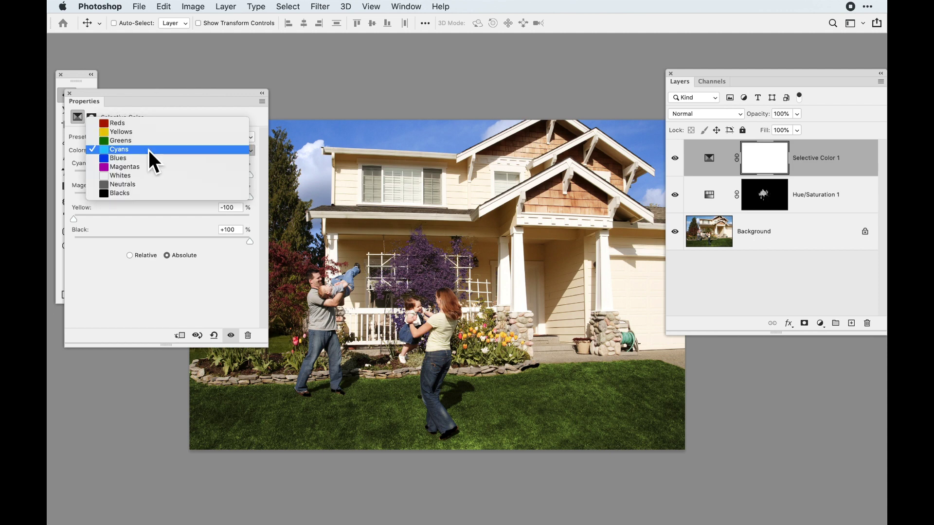
click(145, 141)
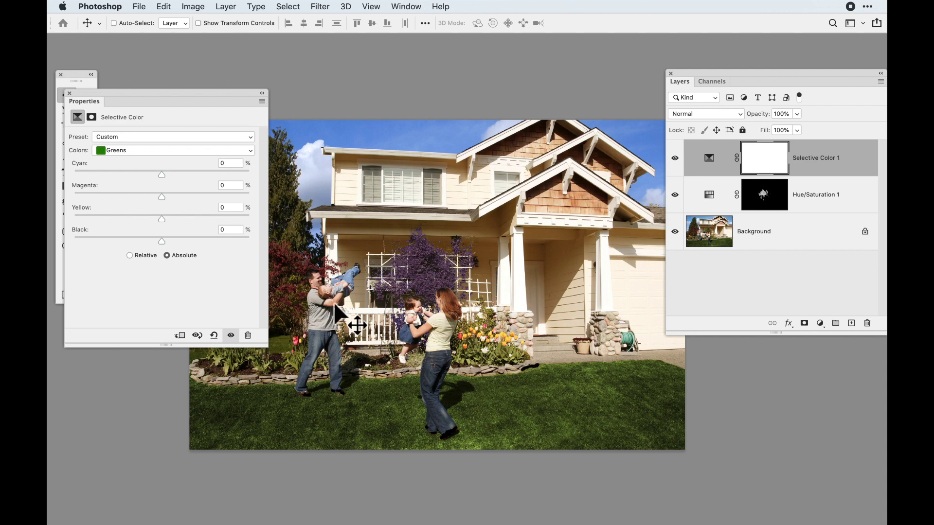
drag(165, 176, 228, 175)
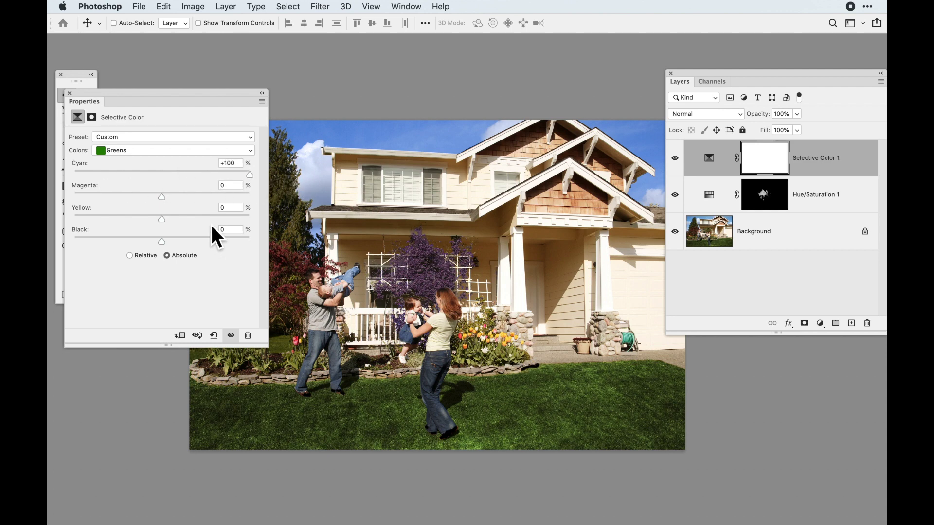
drag(168, 198, 78, 196)
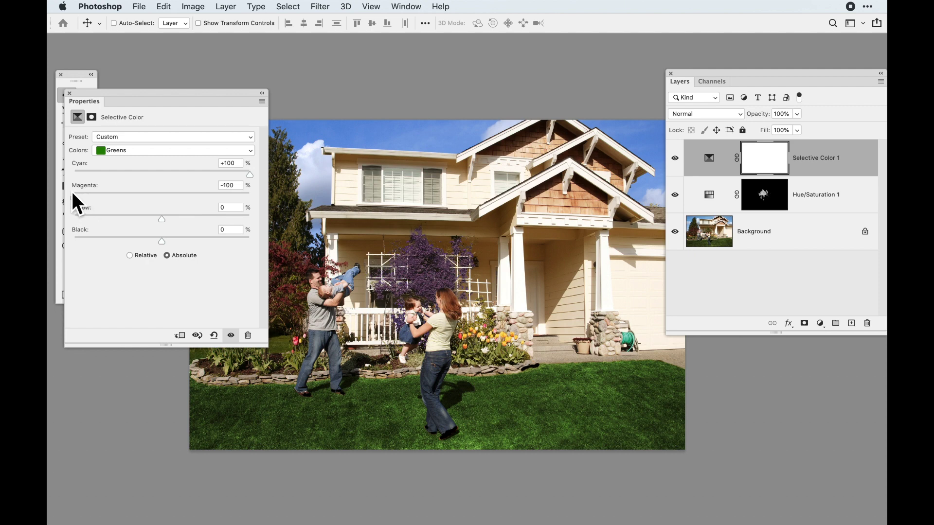
click(157, 218)
drag(246, 219, 290, 212)
drag(167, 237, 292, 248)
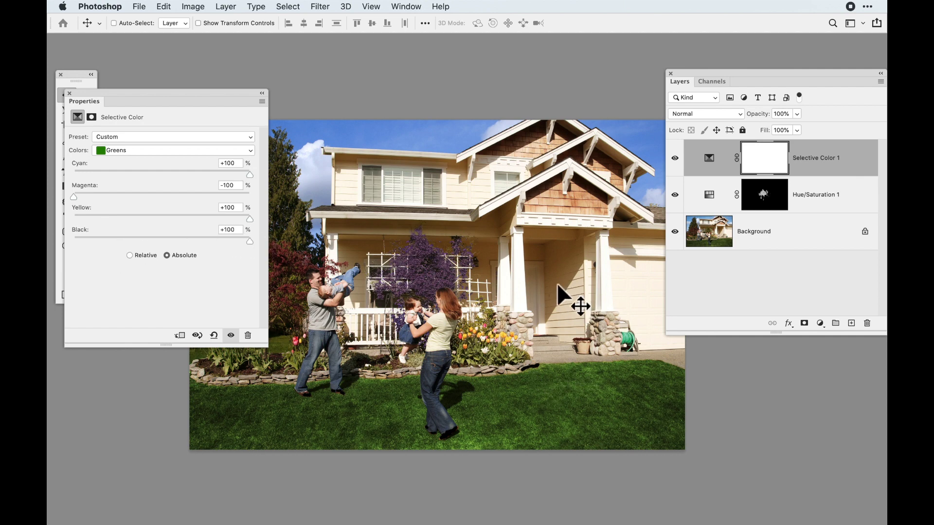
For the Yellows range, set Magenta to +1% and Yellow to +19%, judging the effect on the house up close.
click(179, 151)
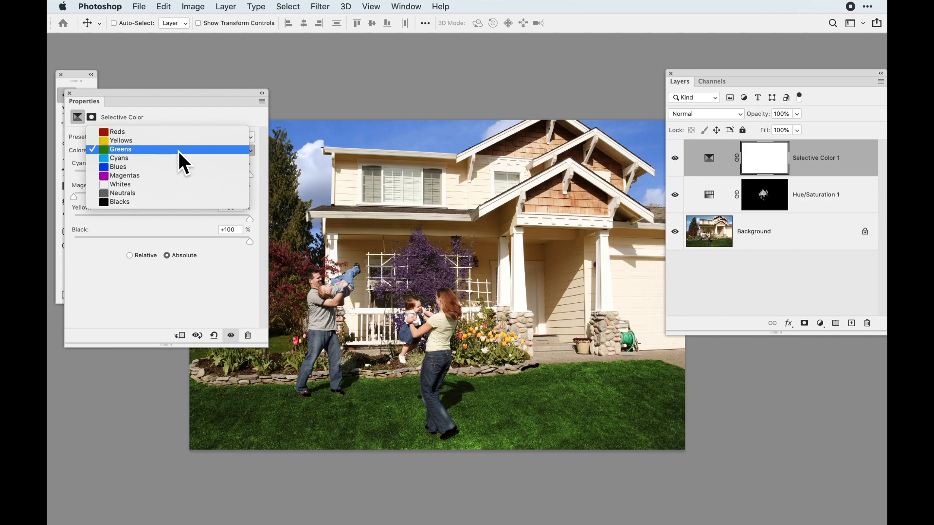
click(173, 144)
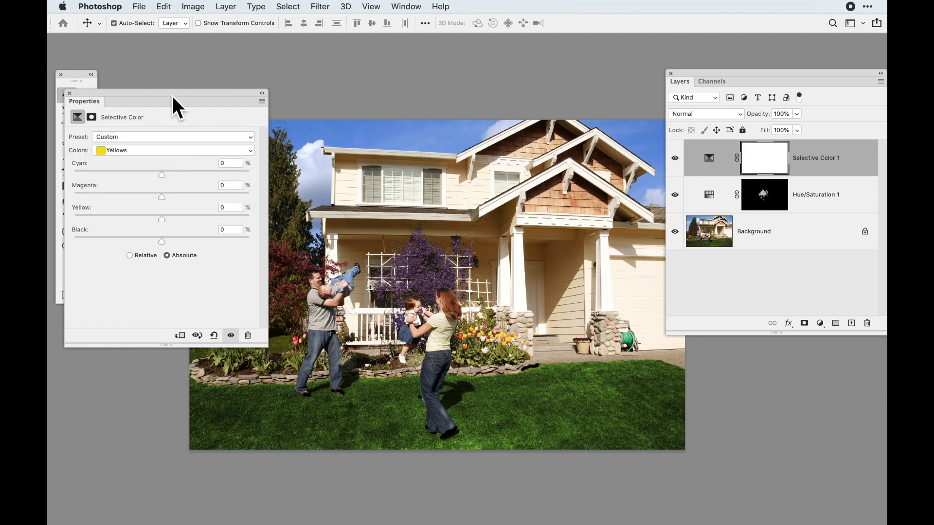
key(super+plus)
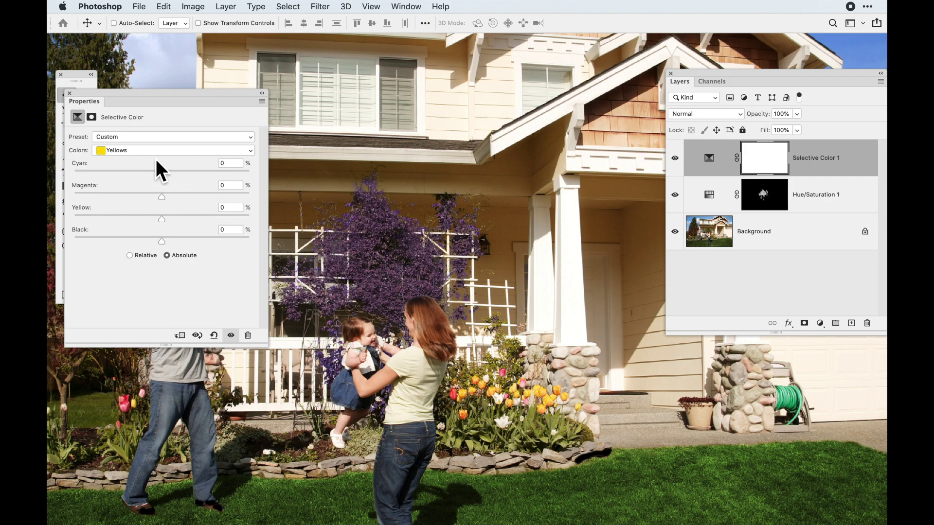
drag(163, 176, 183, 222)
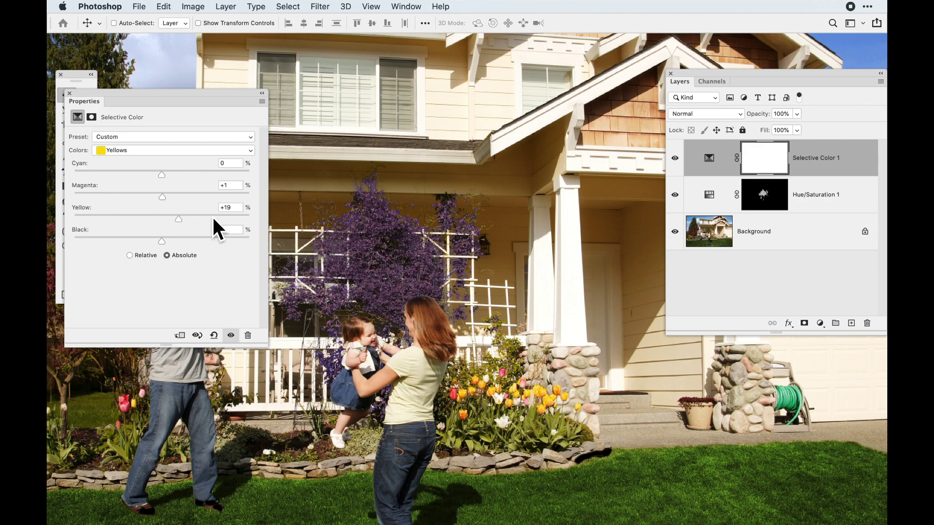
For the Magentas range of the Selective Color layer, set Cyan to +5% and Magenta to +50%.
key(super+minus)
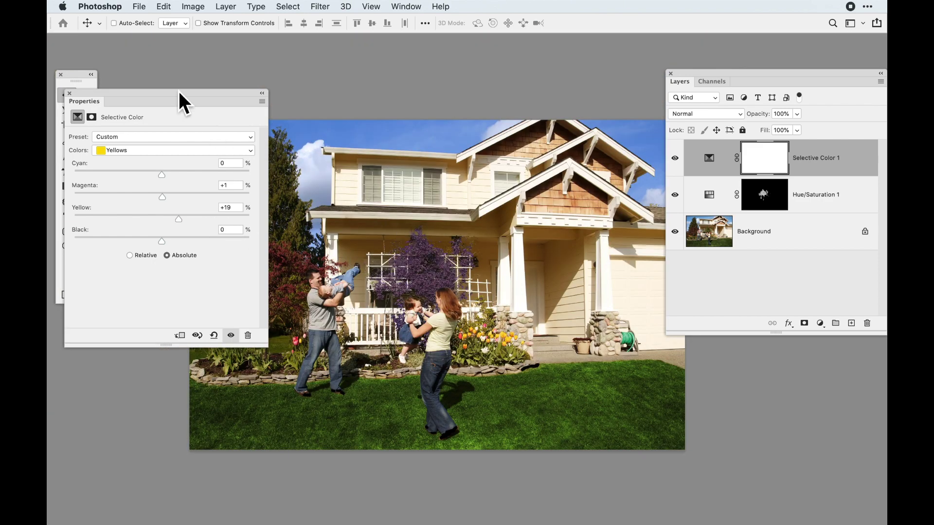
drag(179, 93, 170, 93)
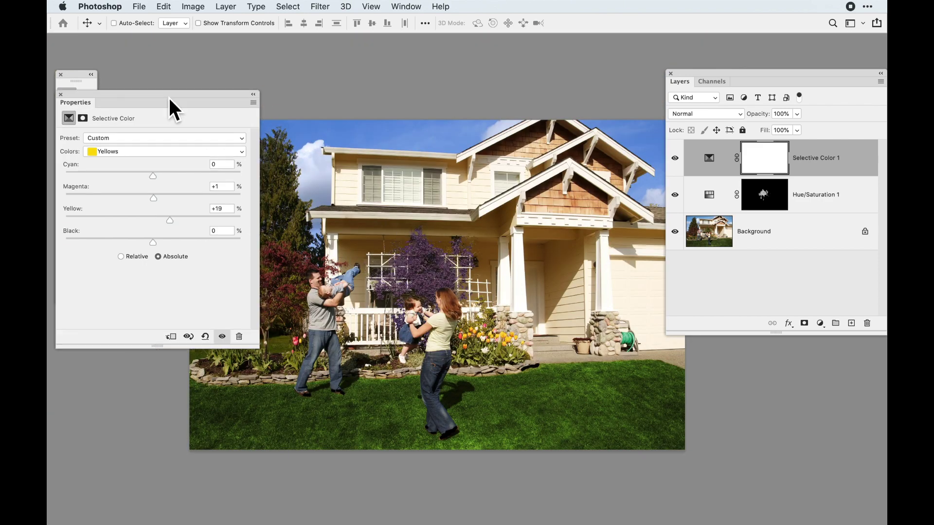
click(154, 152)
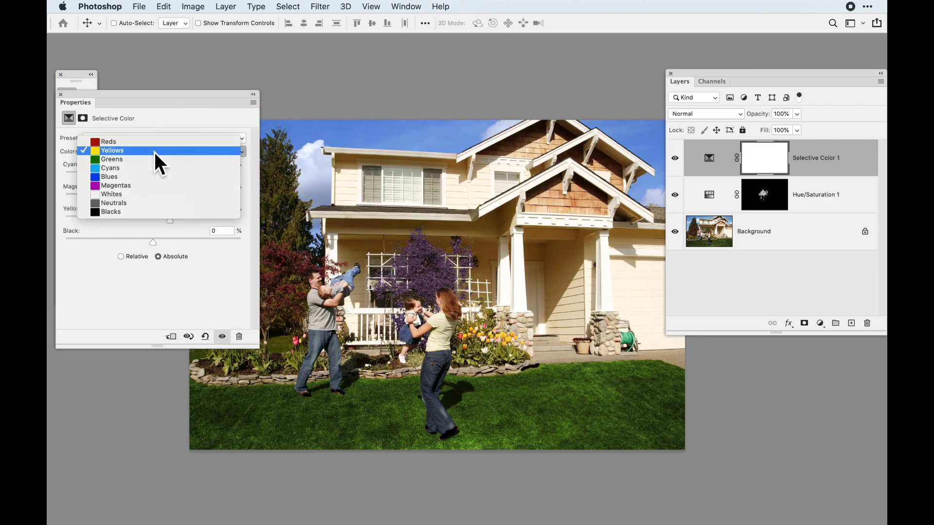
click(149, 186)
drag(156, 177, 175, 198)
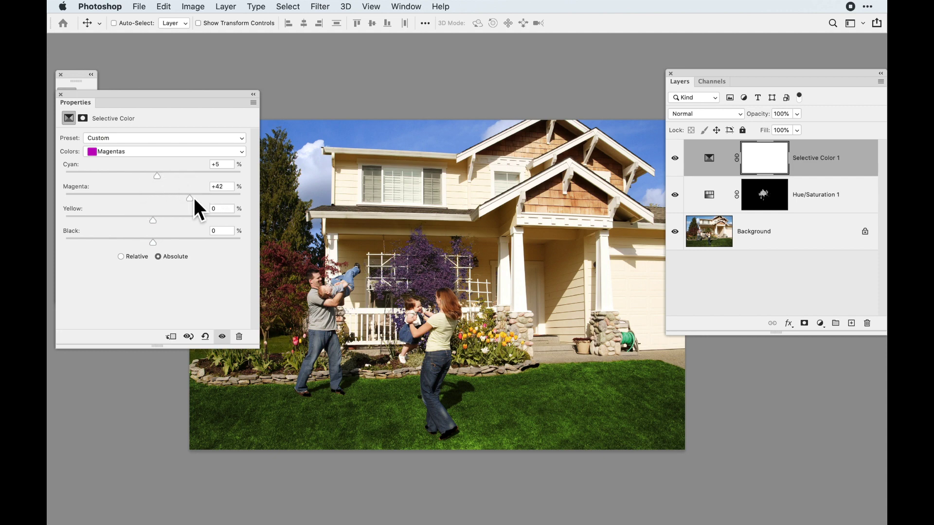
For the Reds range of the Selective Color layer, set Cyan to -22%.
click(149, 153)
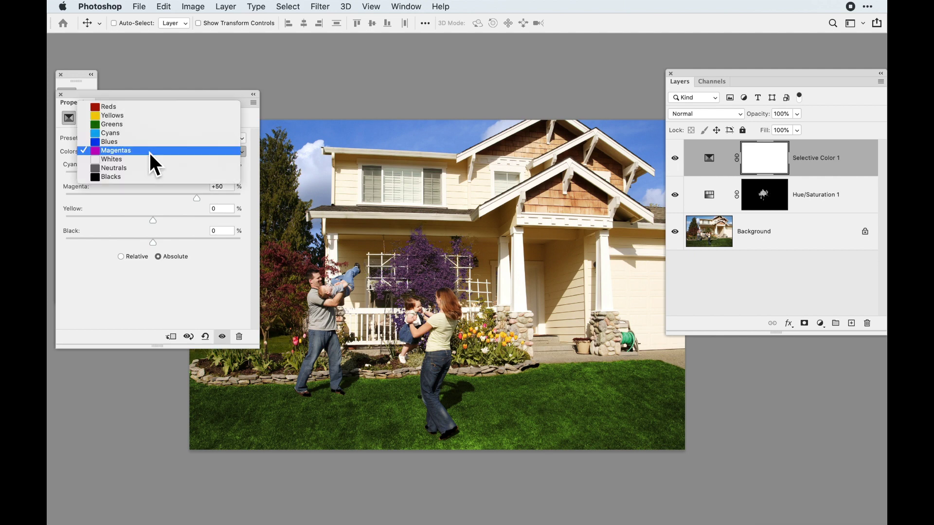
click(144, 108)
drag(156, 176, 138, 179)
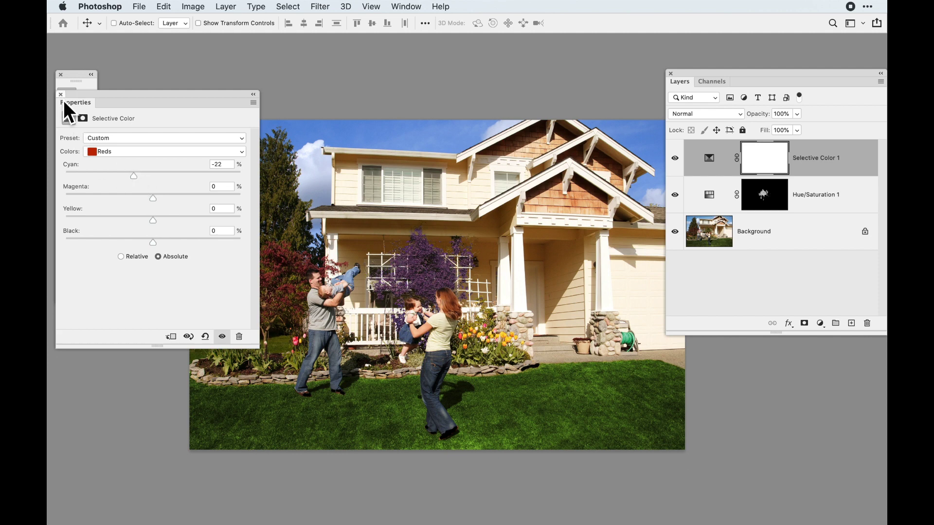
Compare the whole photo with and without the Selective Color 1 adjustment, leaving the layer visible.
click(674, 158)
click(675, 158)
click(681, 161)
click(681, 160)
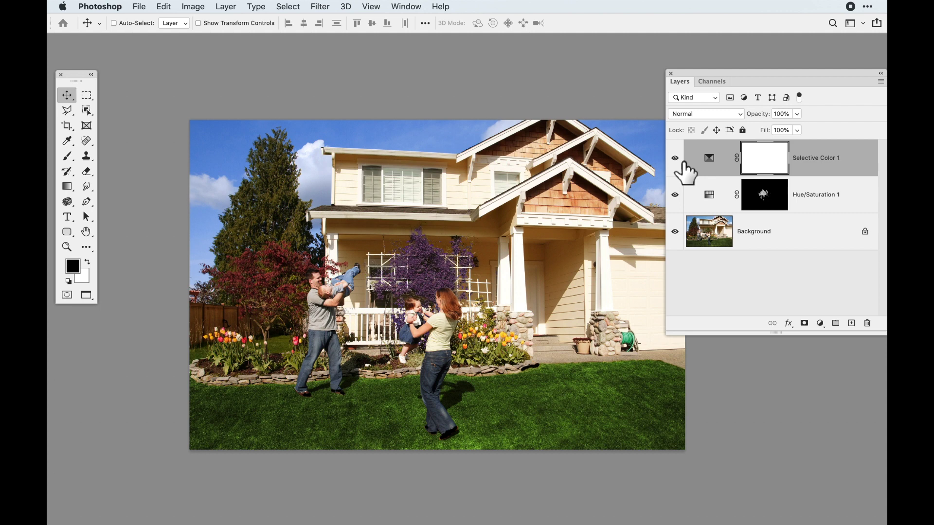
click(680, 161)
click(681, 161)
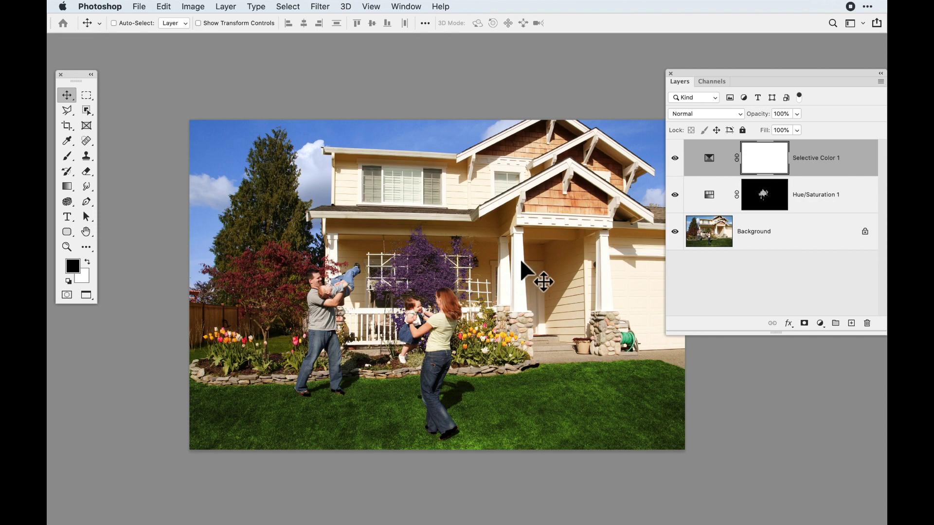
Try Magenta at +57% for the Reds range of Selective Color 1, judging the red tree up close, and undo it.
key(super+plus)
key(super+plus)
drag(271, 327, 698, 317)
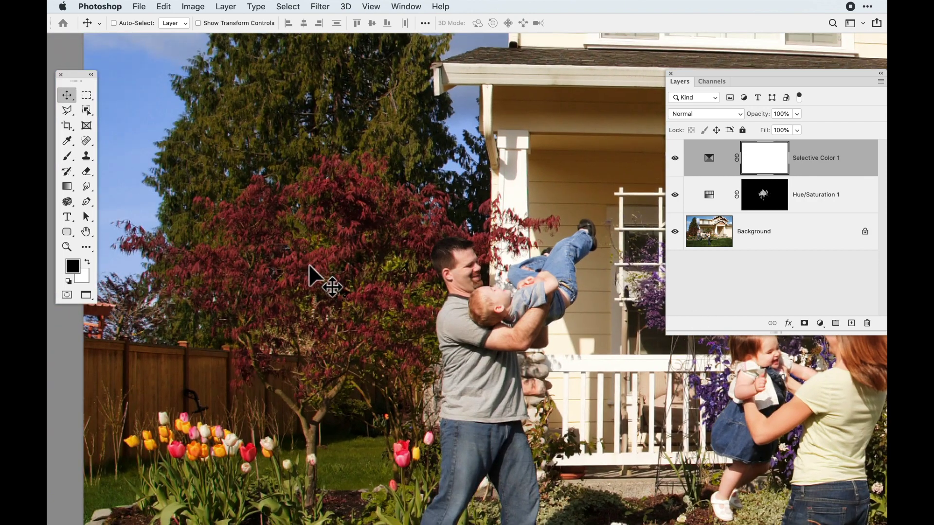
double_click(708, 163)
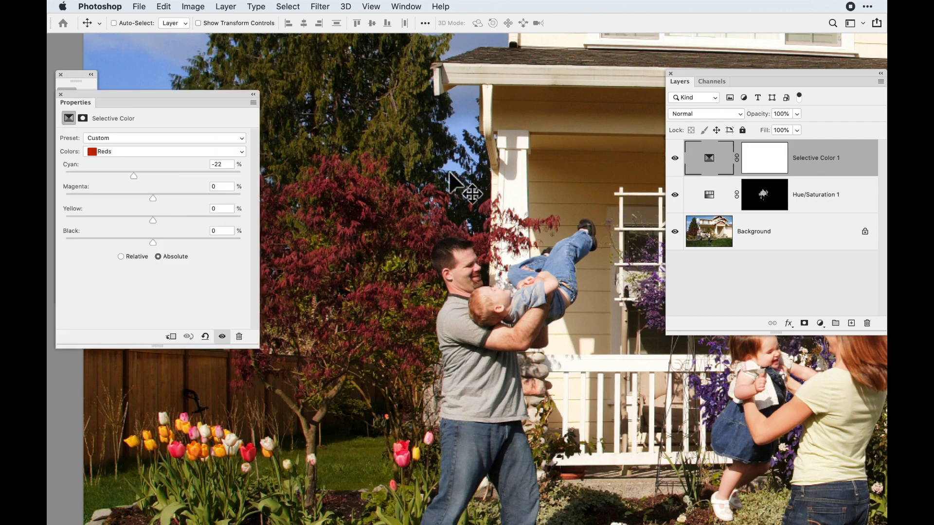
drag(158, 199, 208, 200)
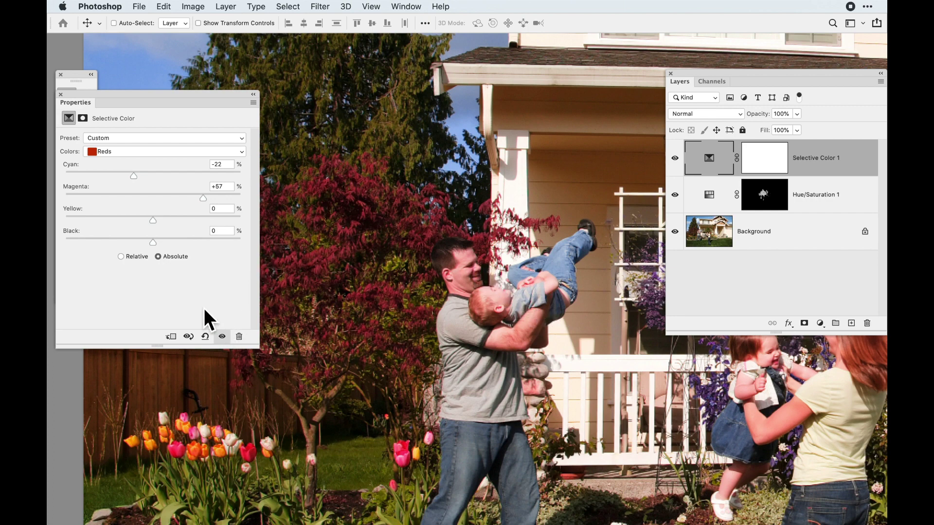
key(super+z)
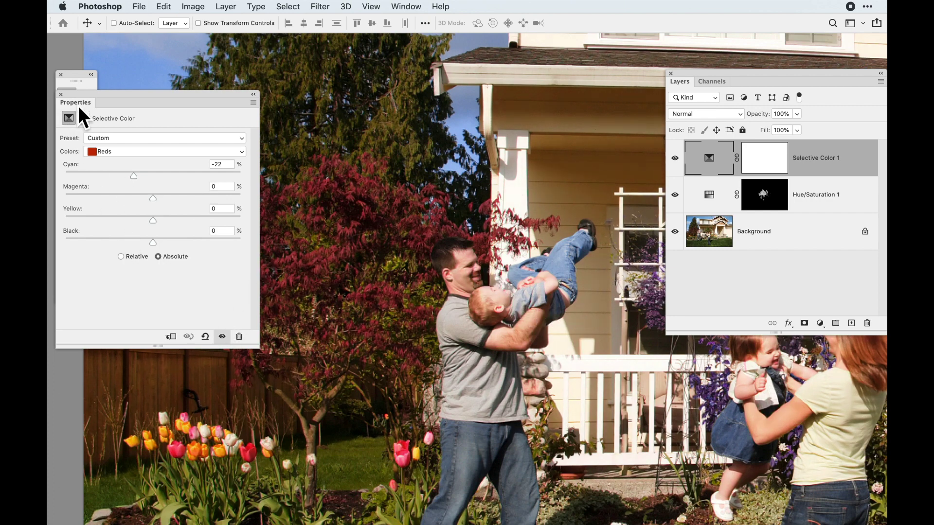
click(60, 96)
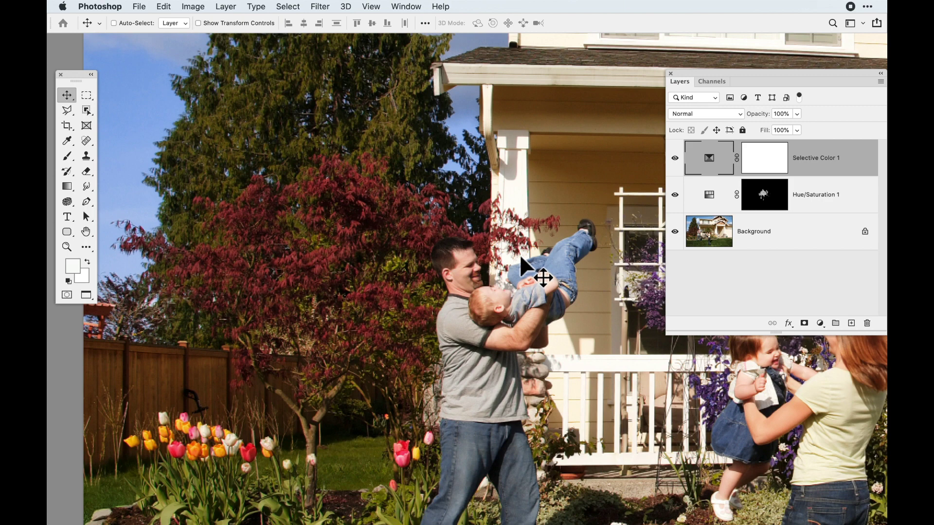
Outline the red-leaved tree with a Polygonal Lasso selection, following the man's head and the lifted child along its edge.
key(super+0)
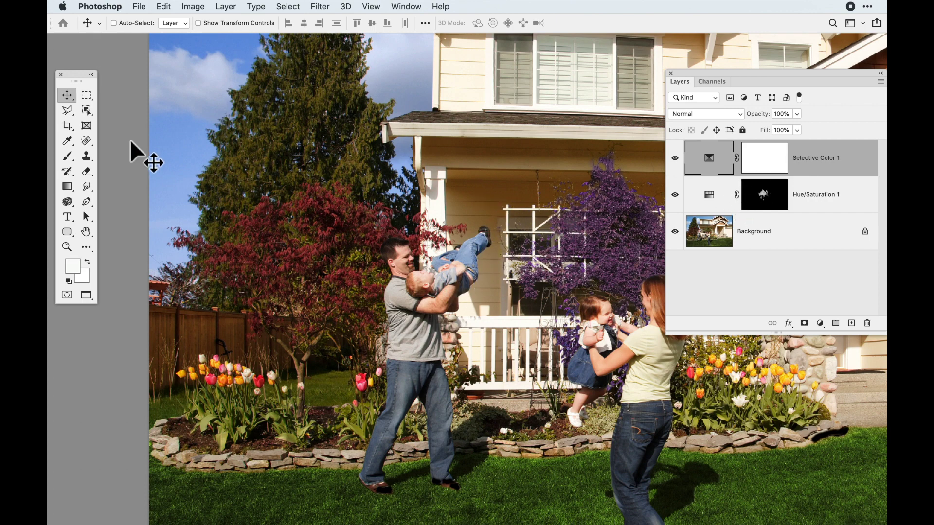
click(67, 111)
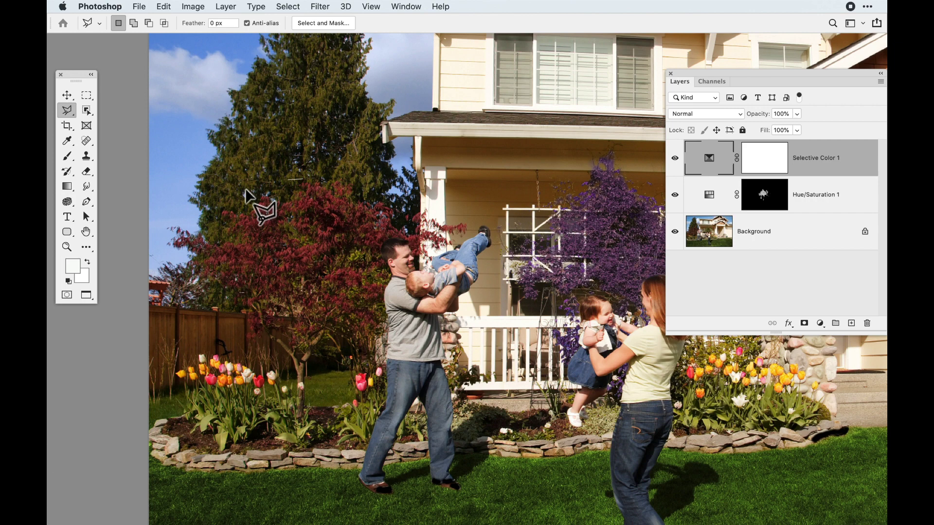
click(225, 197)
click(203, 215)
click(162, 215)
click(156, 232)
click(159, 267)
click(172, 287)
click(214, 307)
click(245, 349)
click(278, 341)
click(303, 359)
click(390, 326)
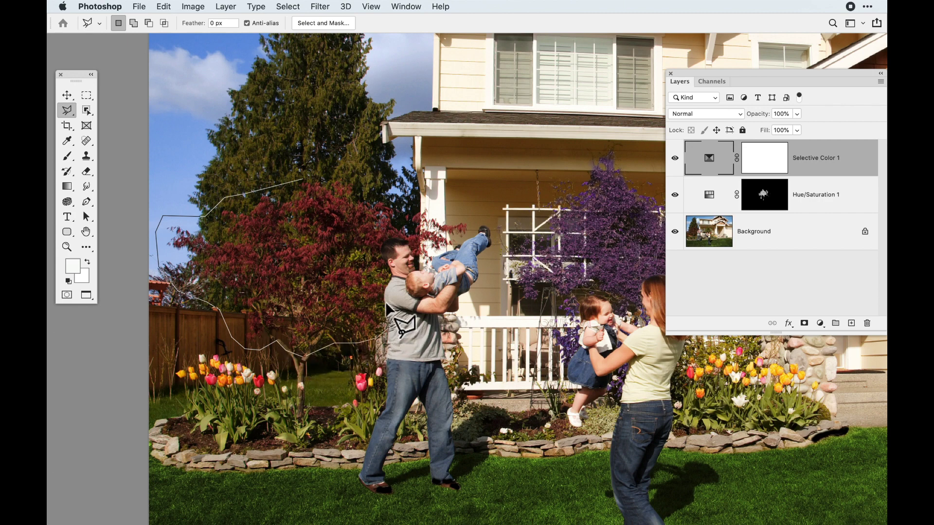
click(384, 246)
click(395, 241)
click(407, 246)
click(415, 259)
click(433, 262)
click(457, 244)
click(474, 233)
click(468, 210)
double_click(368, 182)
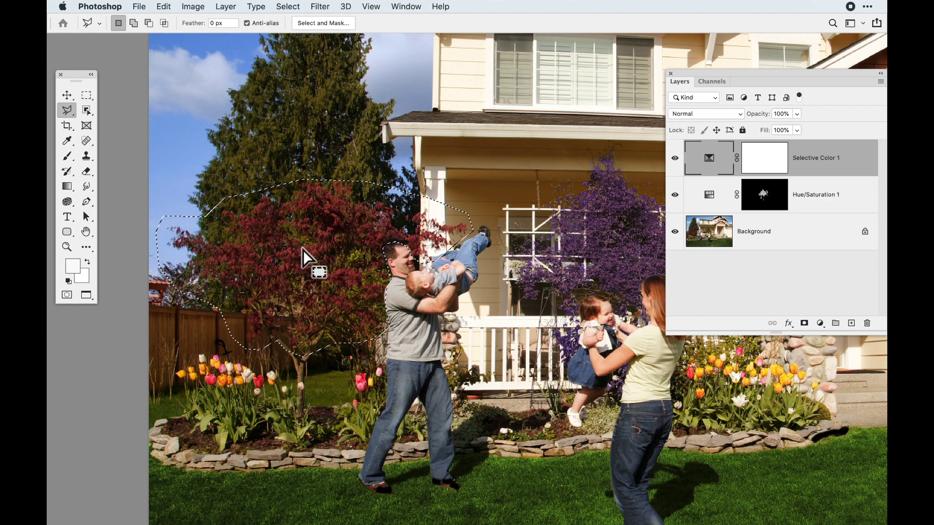
Try shifting the Hue on a new Hue/Saturation layer masked to the tree selection, and undo it.
click(821, 323)
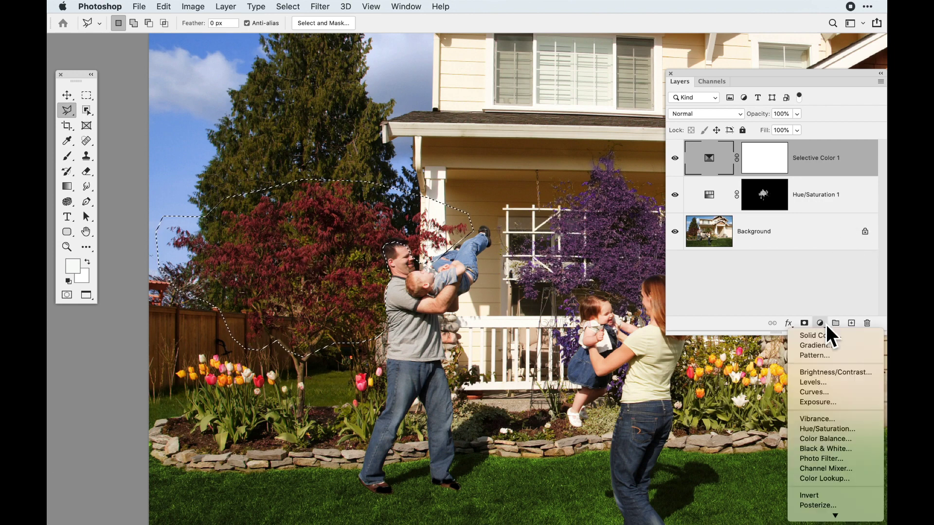
click(841, 430)
drag(152, 181, 247, 187)
key(super+z)
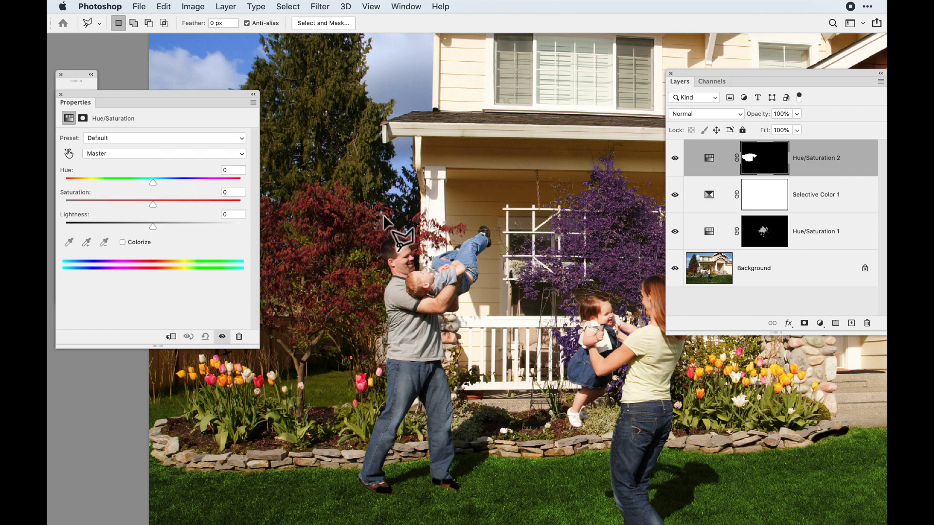
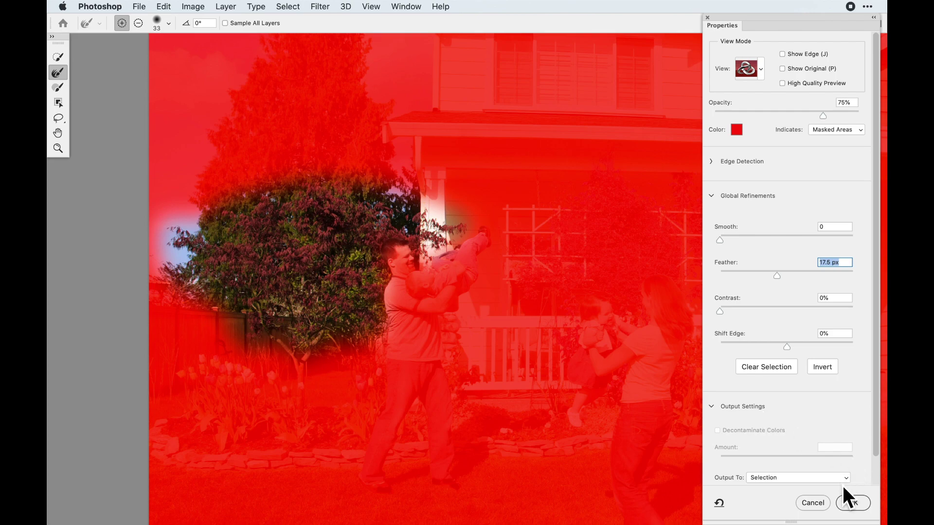
Feather the tree selection by 17.5 px, output it as a selection, and add a Selective Color adjustment layer masked to it.
click(859, 506)
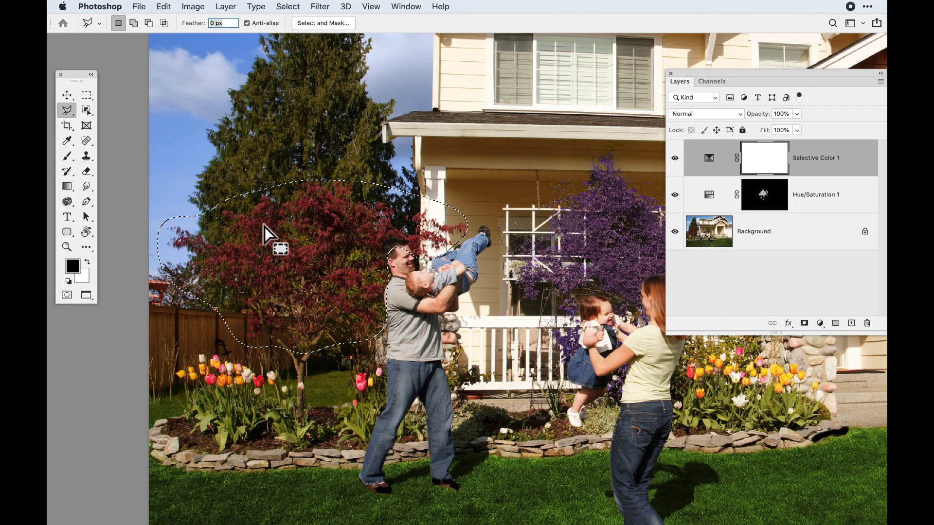
click(821, 323)
mouse_move(835, 516)
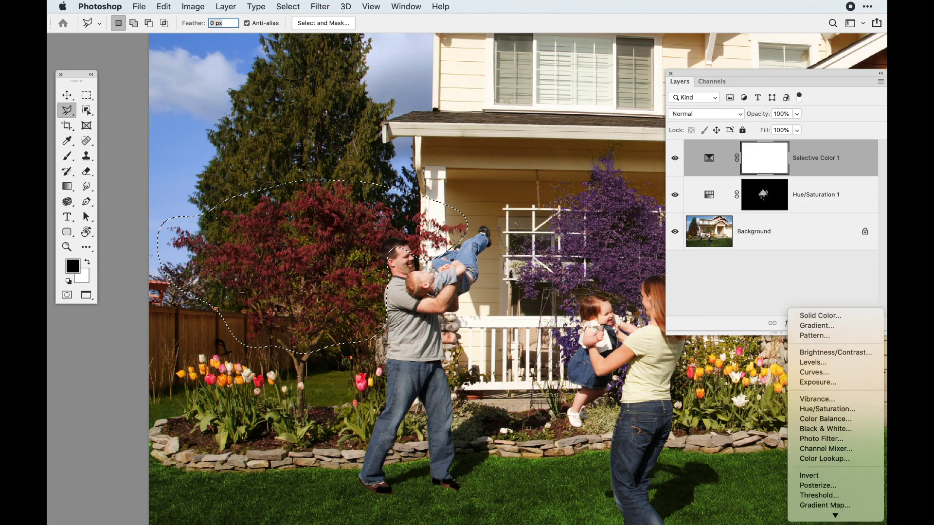
click(826, 514)
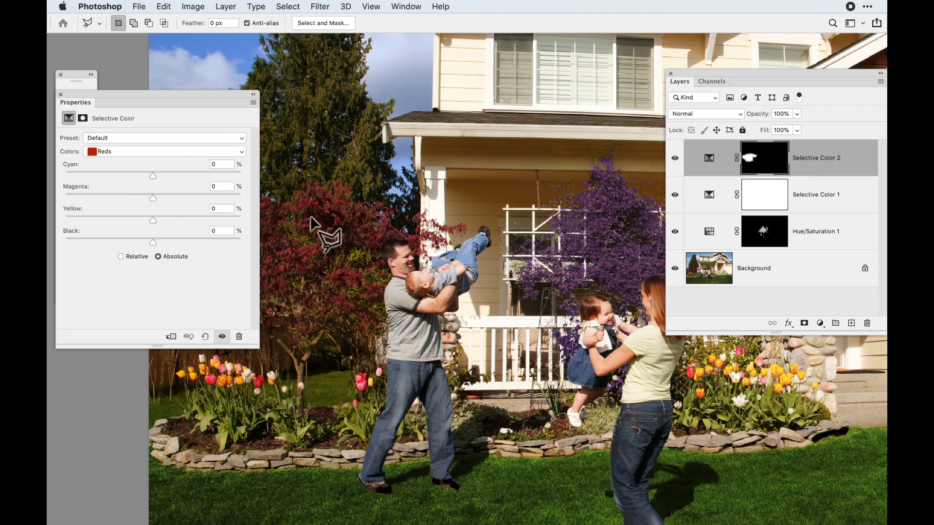
For the Reds range of Selective Color 2, set Cyan to -100%, Magenta to +79% and Yellow to +75%.
drag(152, 175, 64, 170)
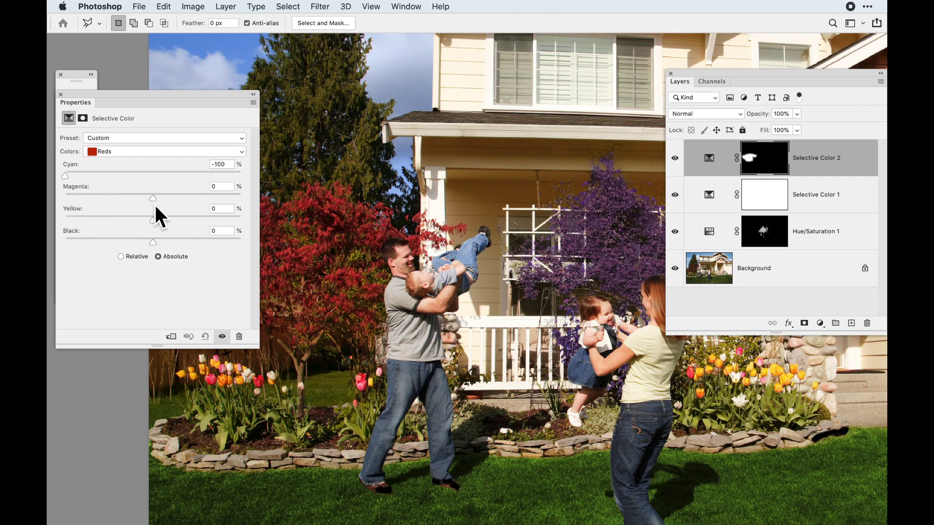
drag(156, 199, 220, 197)
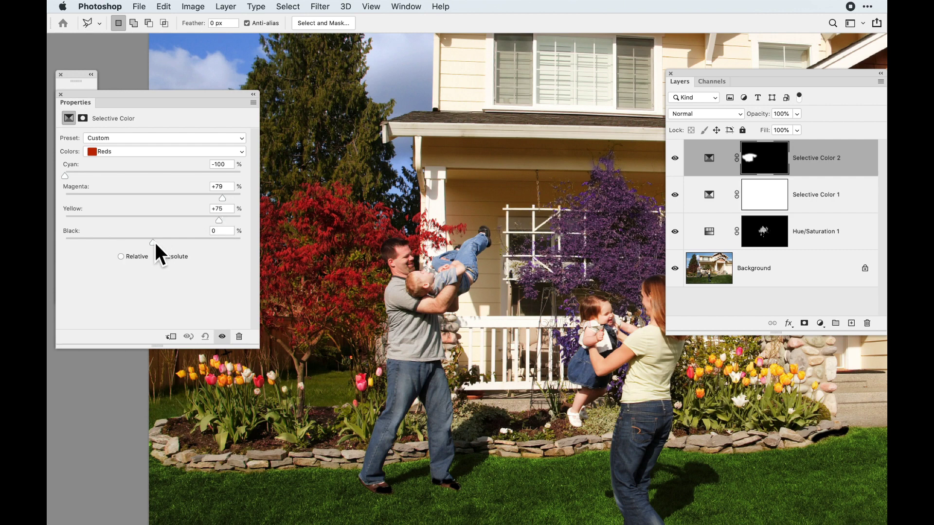
click(61, 94)
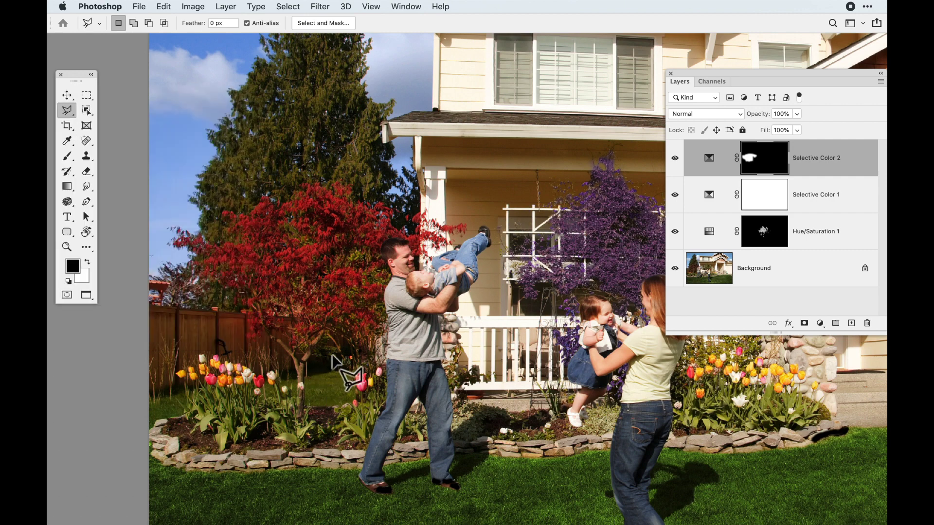
Compare the tree with and without the Selective Color 2 adjustment, up close and in the wider view, leaving the layer visible.
click(674, 158)
click(674, 158)
key(super+plus)
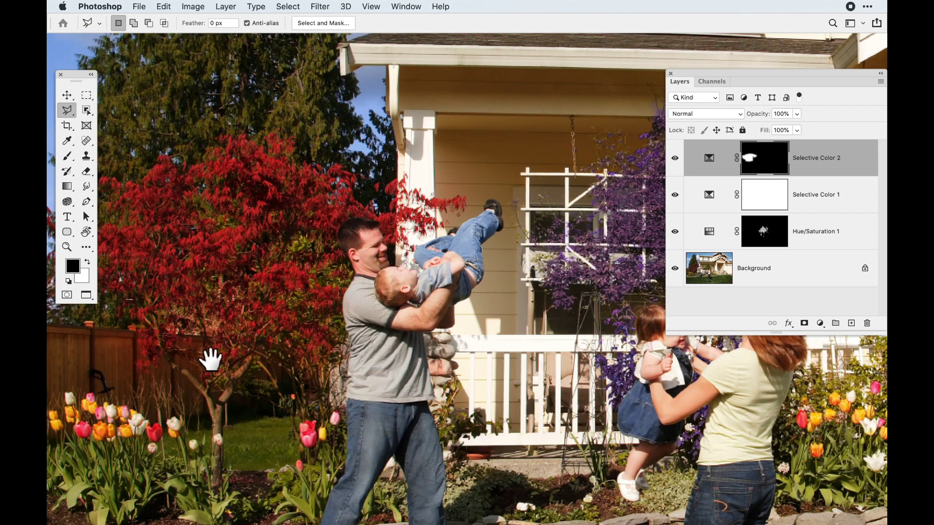
drag(208, 358, 457, 311)
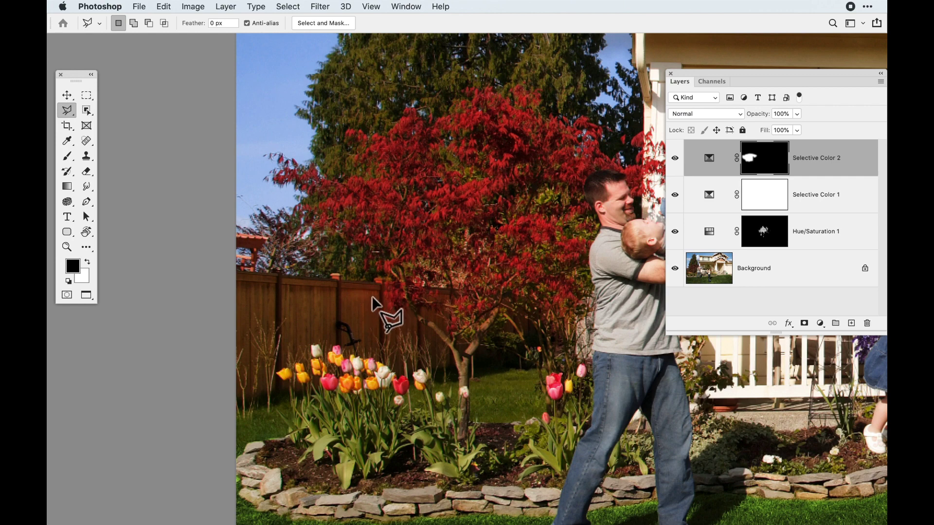
click(679, 159)
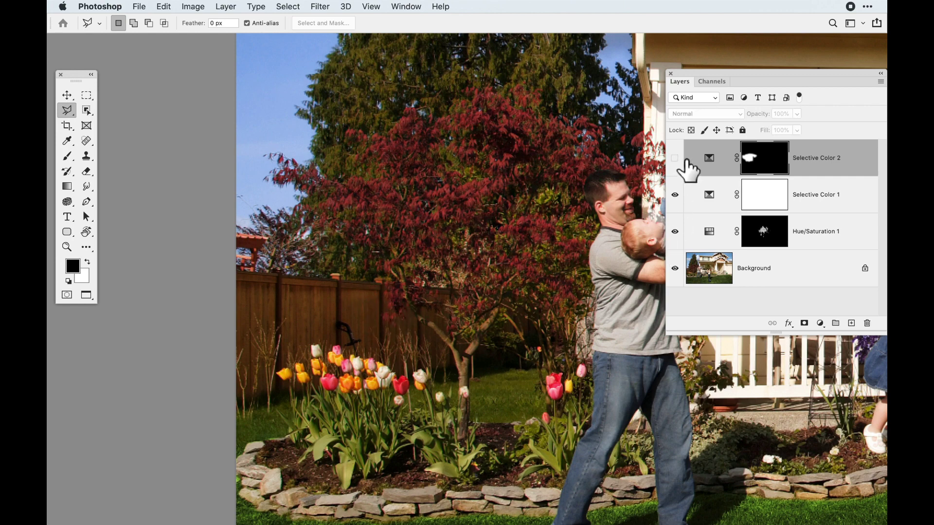
click(686, 159)
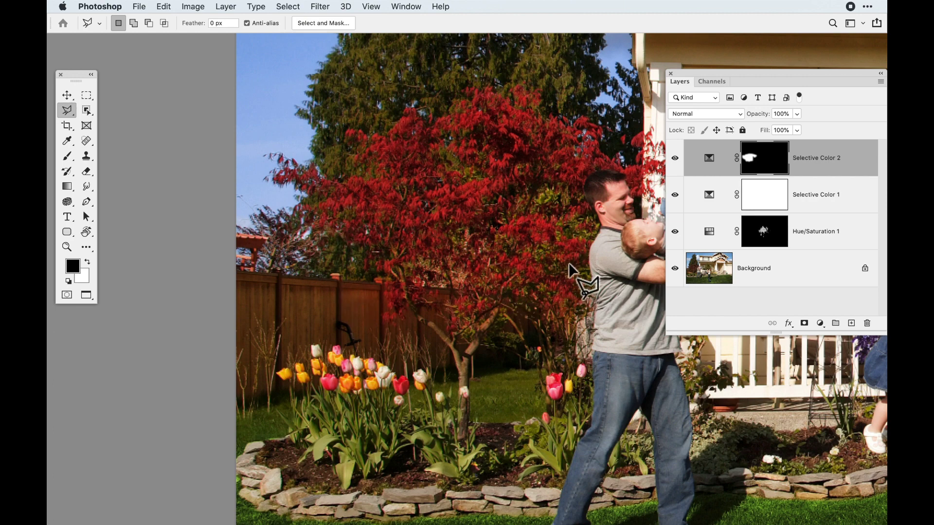
click(681, 160)
click(680, 161)
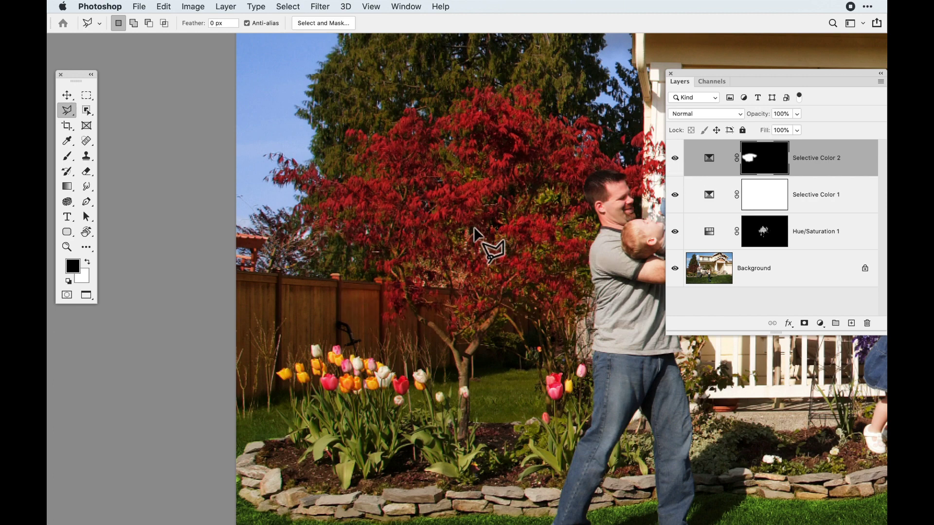
key(super+minus)
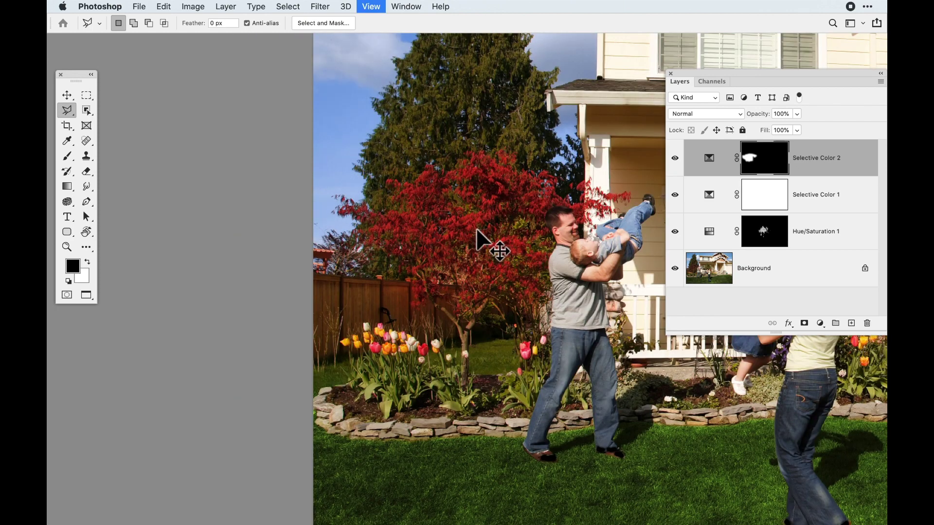
key(space)
drag(516, 265, 378, 272)
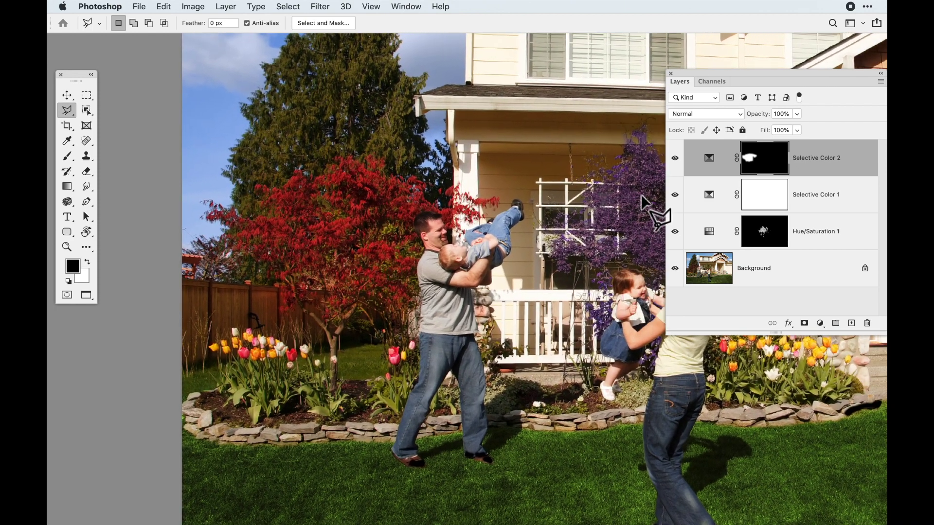
click(681, 160)
click(681, 160)
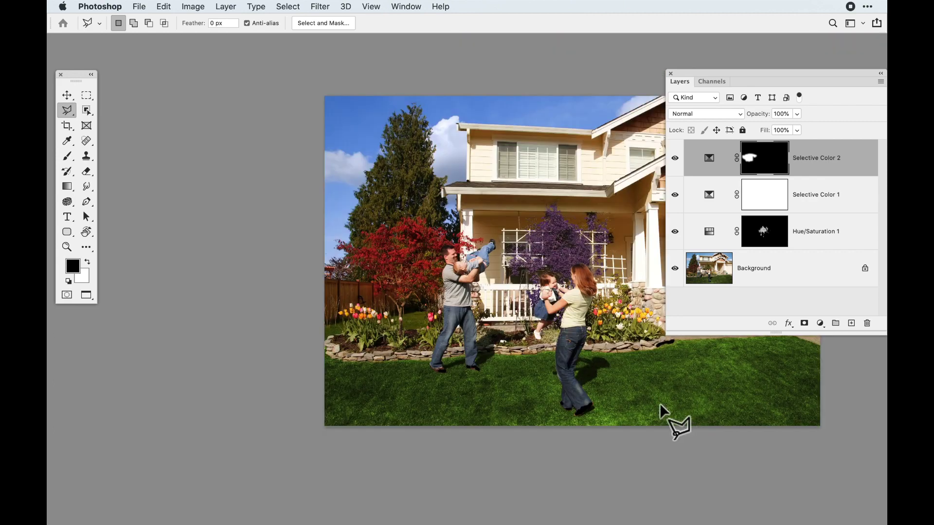
Compare the whole photo with the original Background alone, and check the Hue/Saturation 1 and Selective Color 1 layers individually.
key(super+minus)
drag(591, 411, 452, 414)
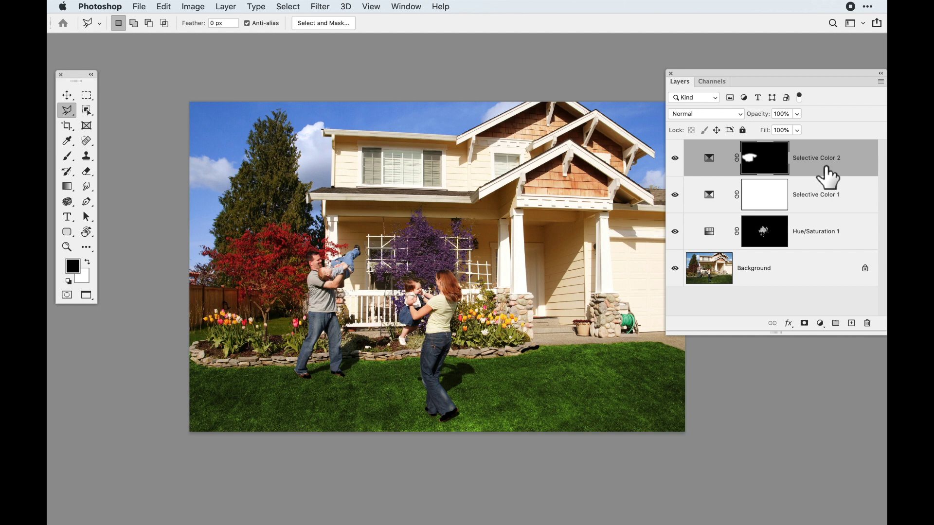
alt+click(684, 272)
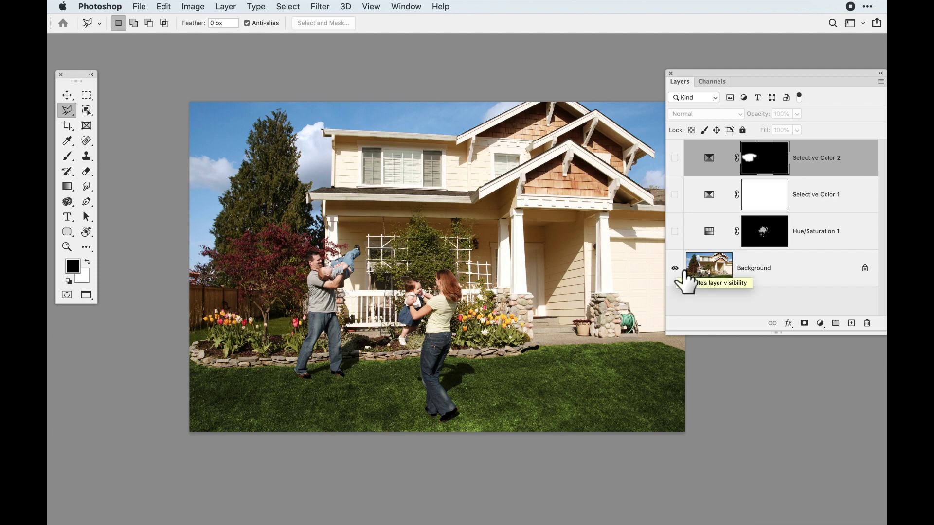
alt+click(684, 272)
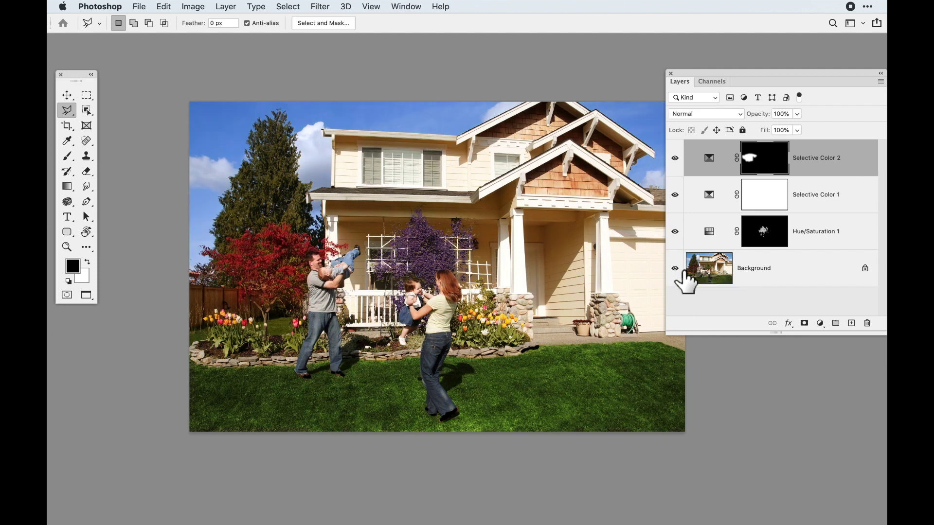
click(674, 232)
click(675, 231)
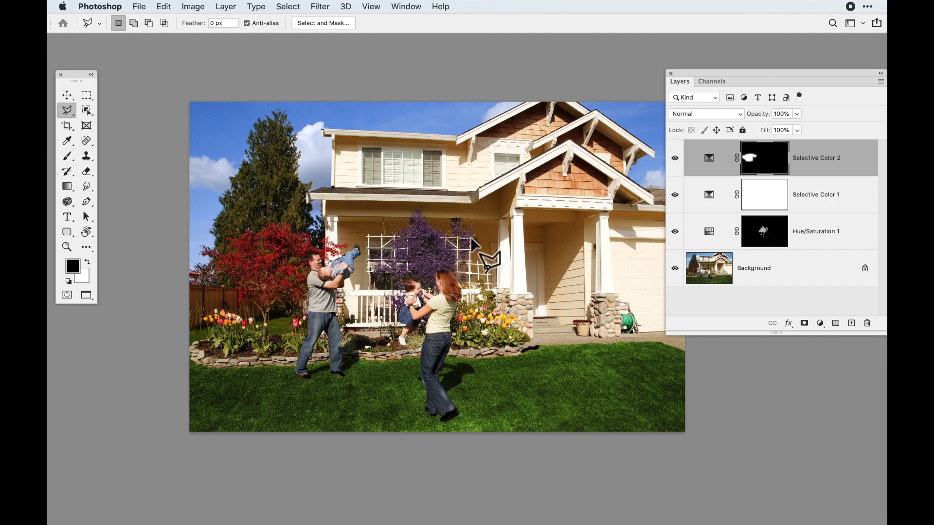
click(683, 195)
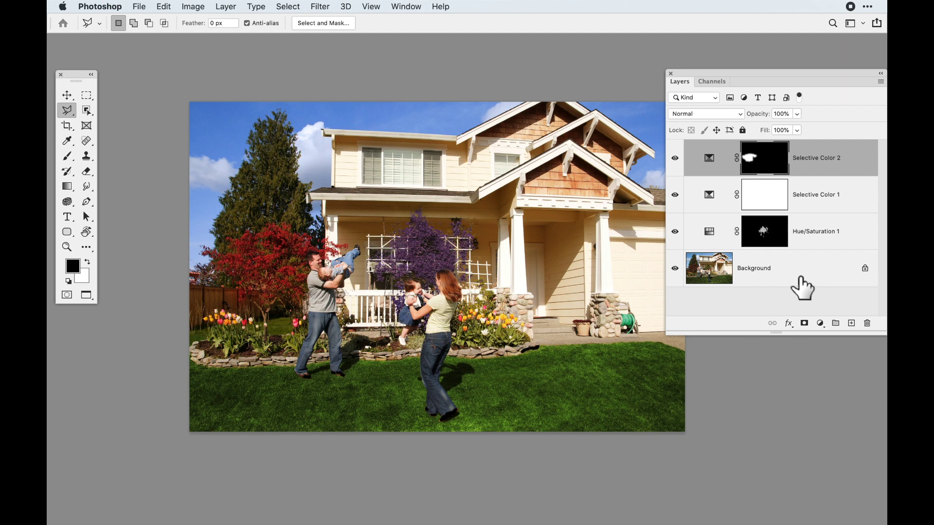
Select a rectangle around the woman and the child she holds, and add a Hue/Saturation adjustment layer masked to it.
click(86, 95)
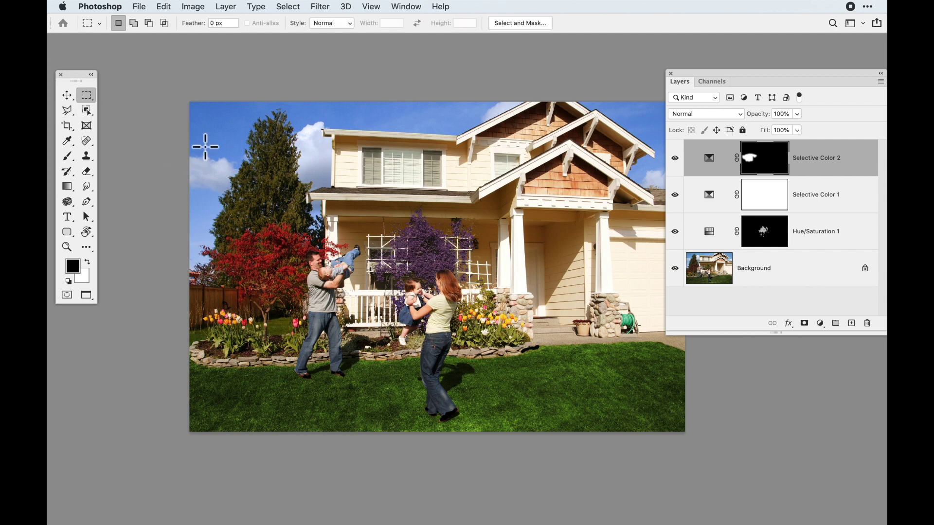
drag(395, 261, 480, 434)
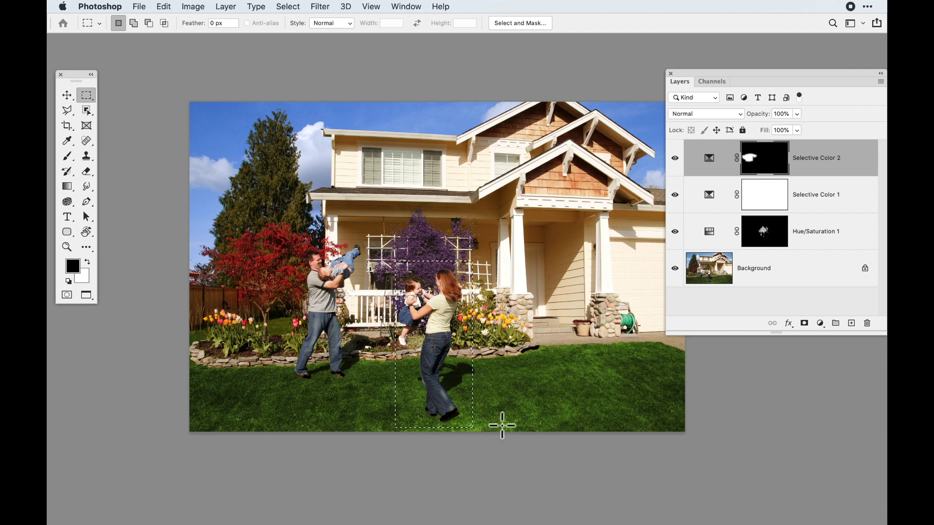
click(820, 323)
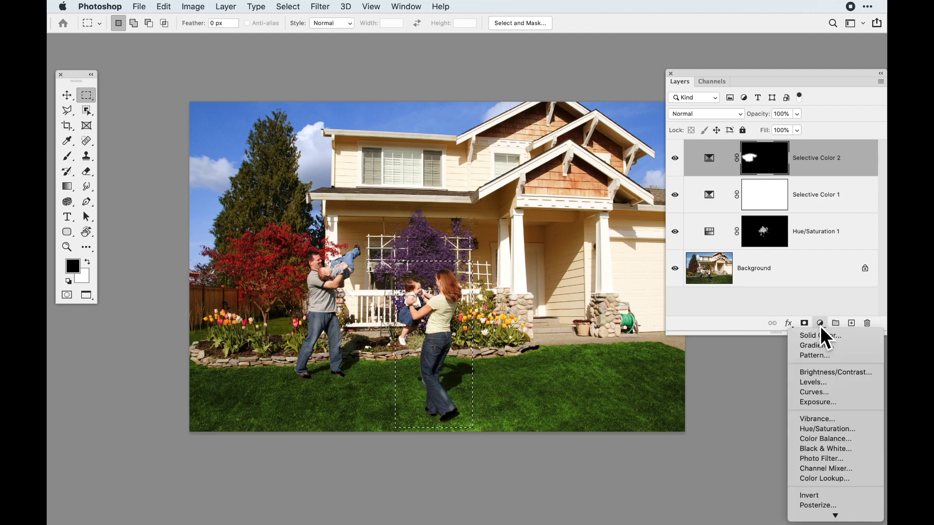
click(826, 430)
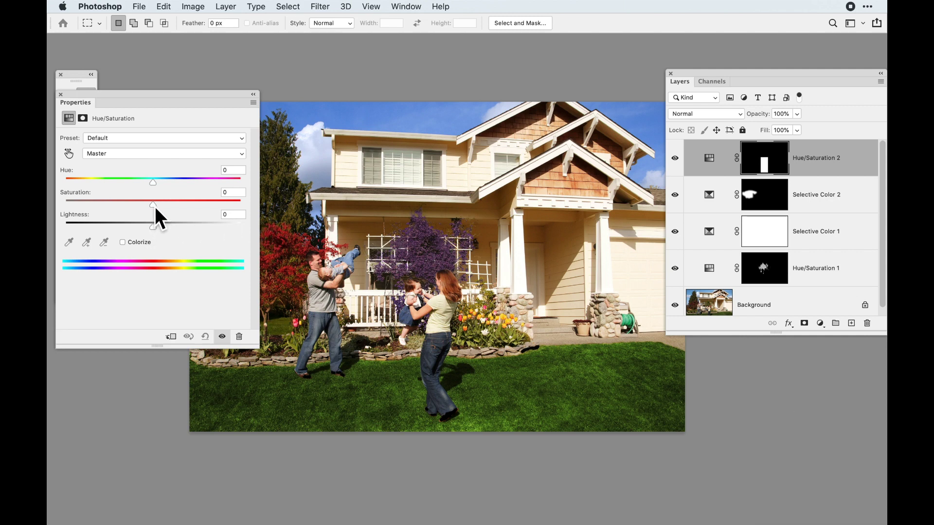
Set the Master Saturation of Hue/Saturation 2 to -100, close its properties, and compare the photo with and without the layer, leaving it visible.
drag(154, 206, 64, 208)
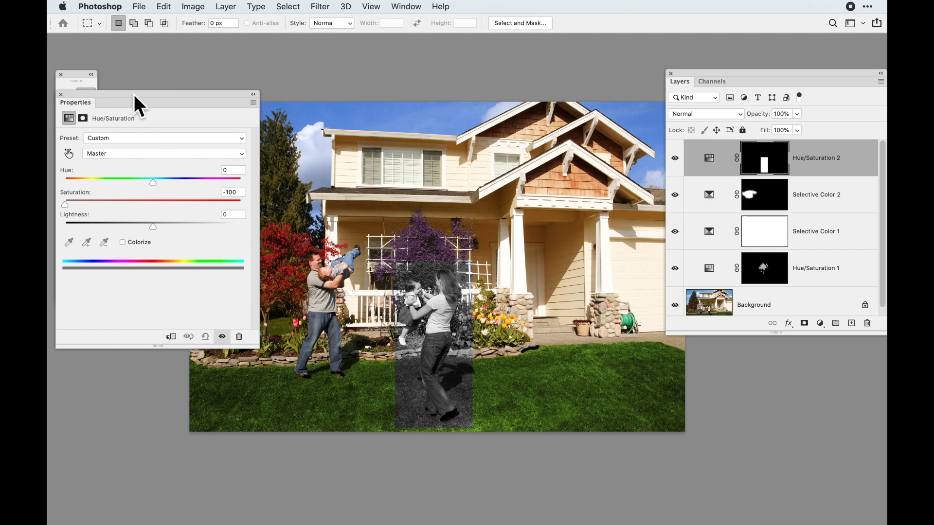
drag(133, 95, 179, 110)
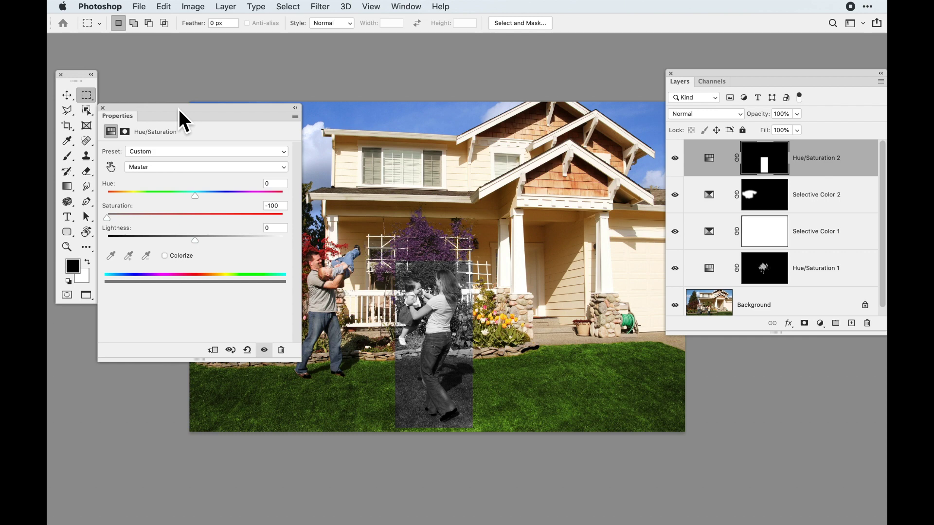
click(112, 219)
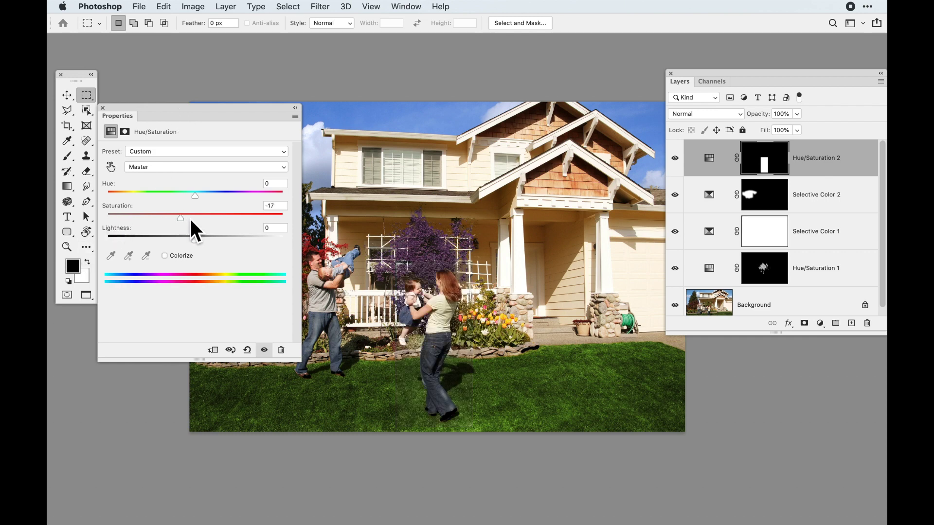
drag(112, 218, 102, 218)
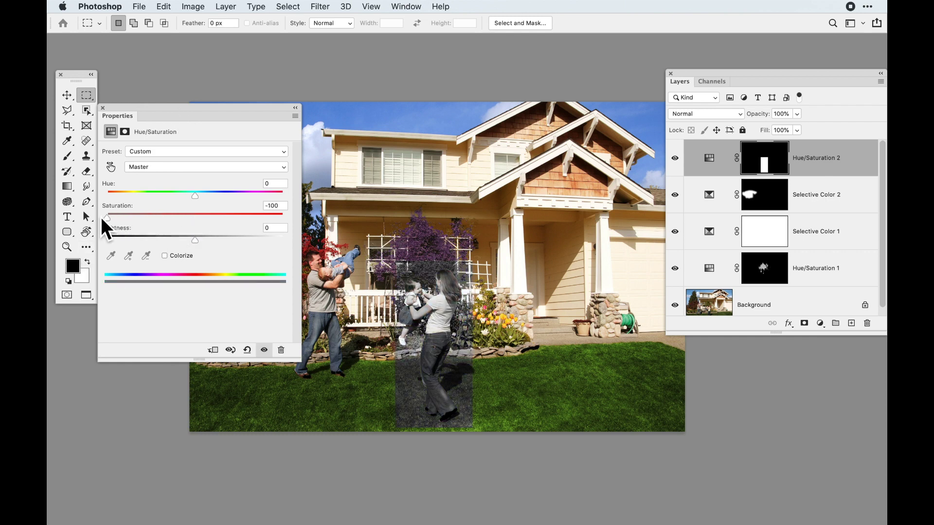
click(103, 108)
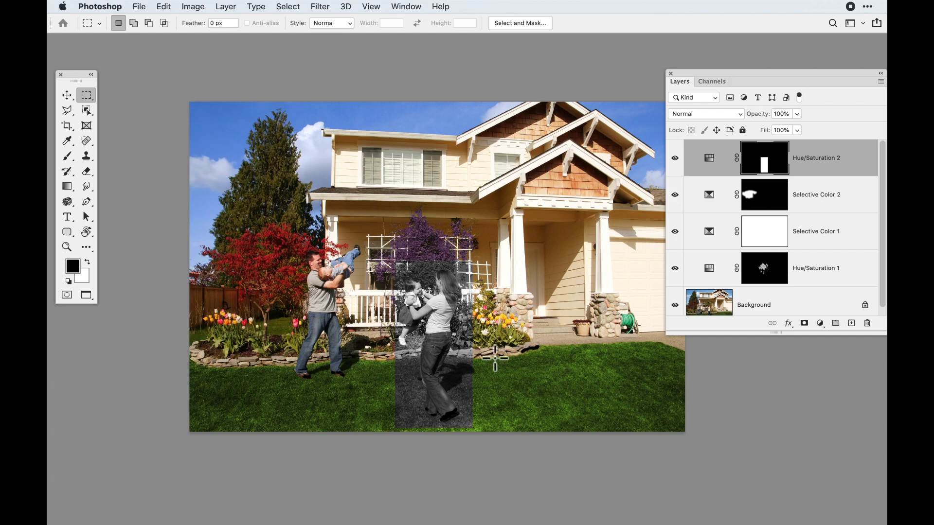
click(681, 159)
click(680, 158)
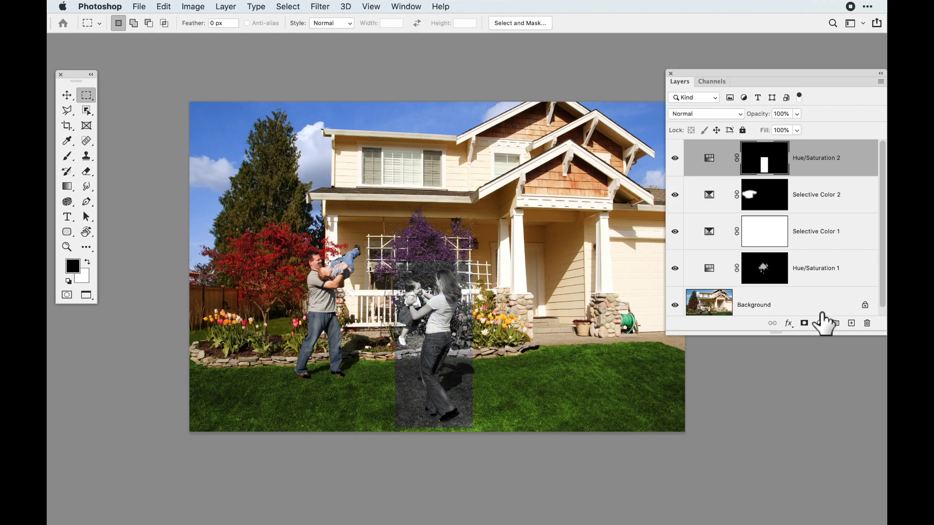